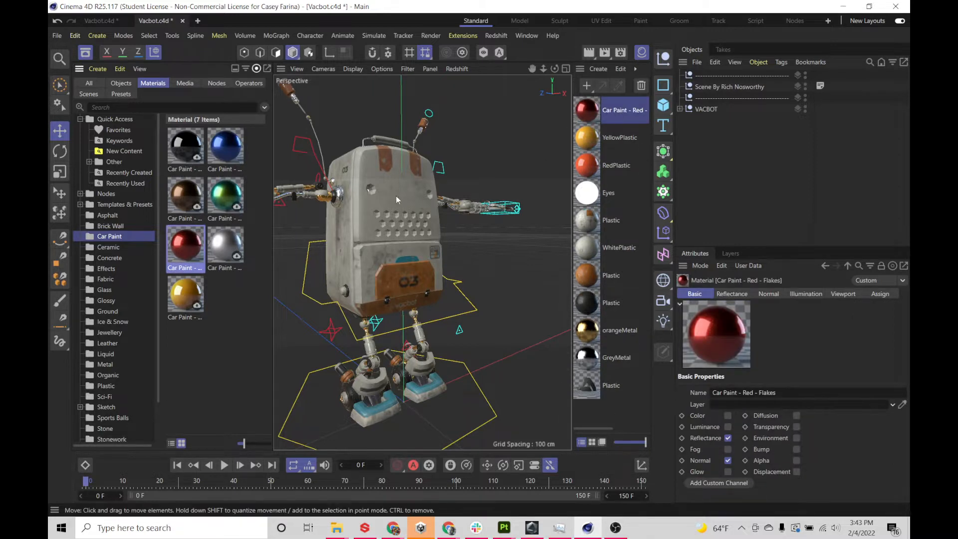
Step: Examine the VACBOT hierarchy: its arm geometry, the R1 selection objects, the RootNull controls and the rig's layers
alt+drag(447, 197, 372, 269)
scroll(483, 206, up, 8)
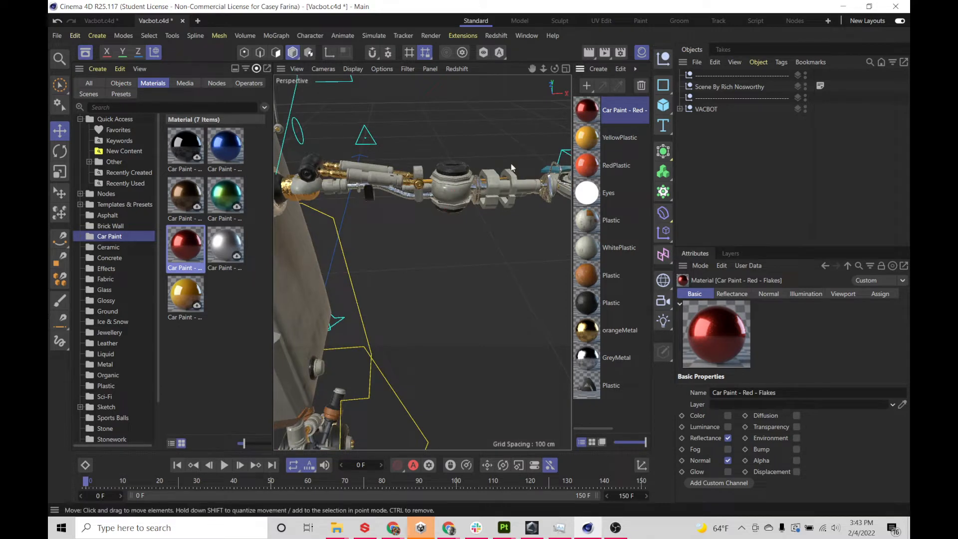
drag(428, 201, 695, 117)
click(679, 109)
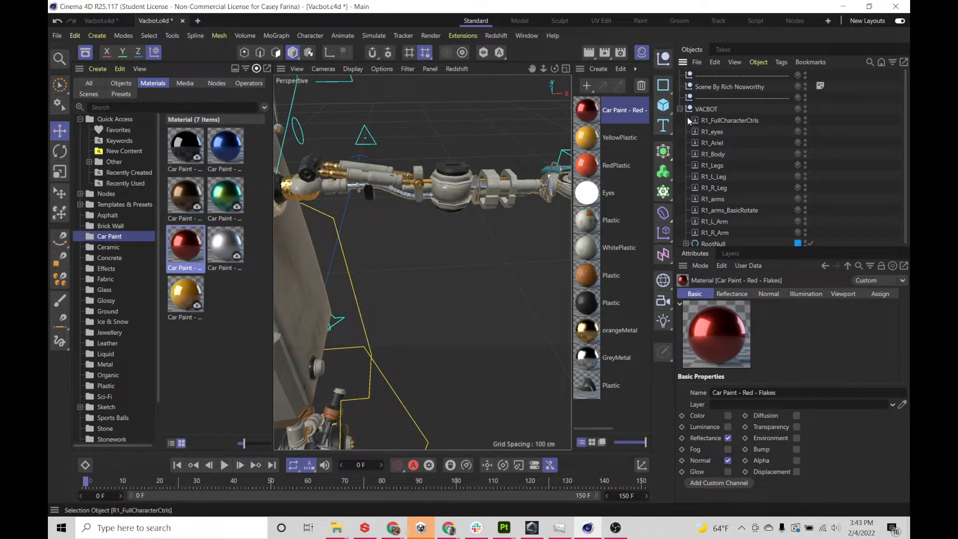
click(717, 189)
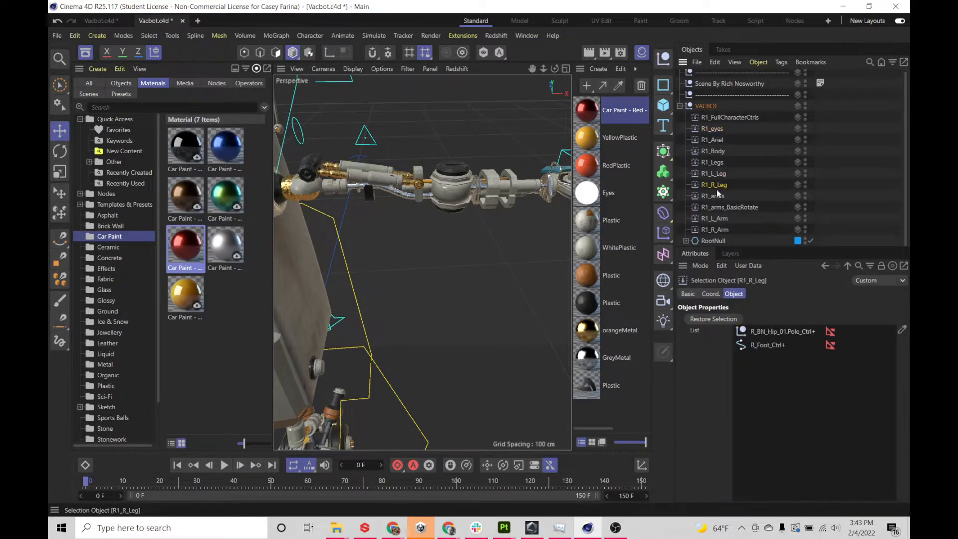
click(719, 207)
click(721, 230)
click(687, 241)
scroll(723, 210, down, 8)
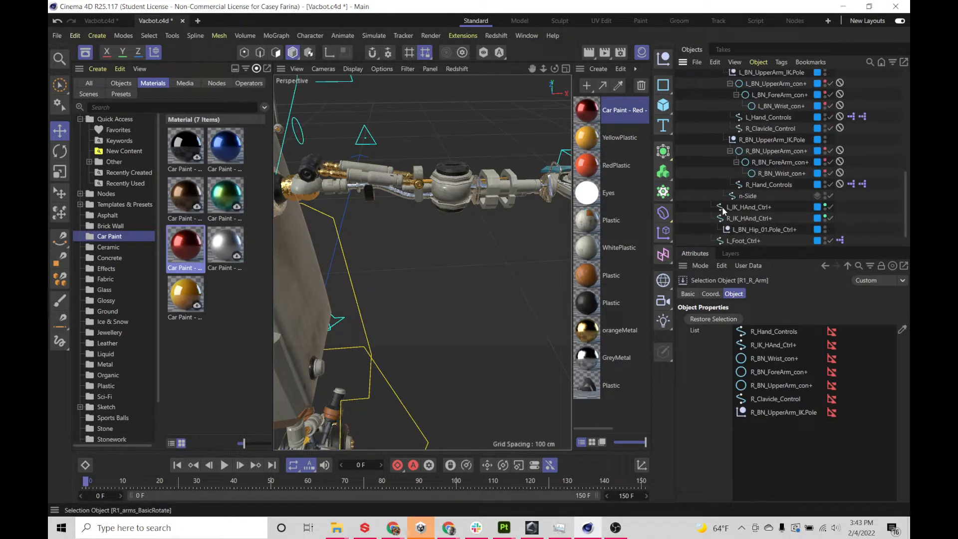
scroll(726, 180, up, 6)
click(687, 174)
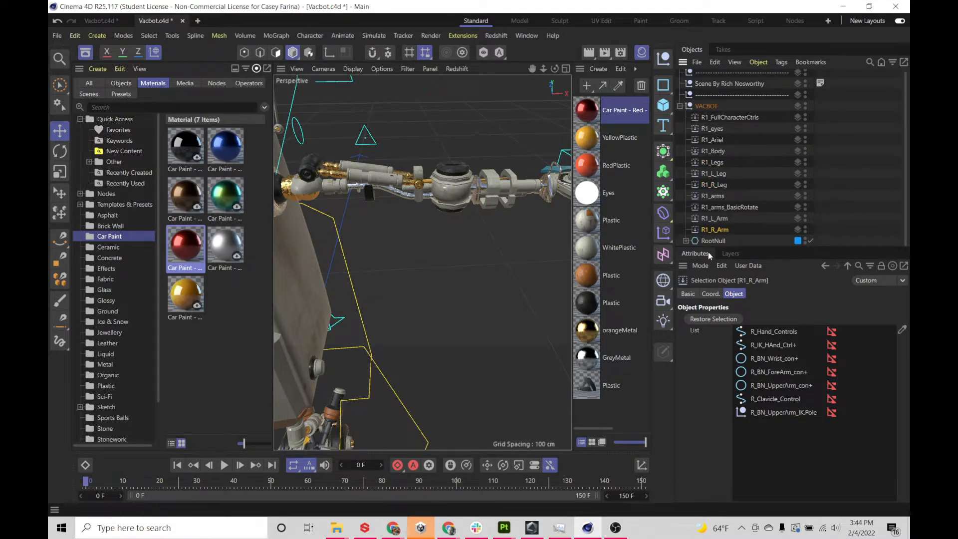
click(728, 253)
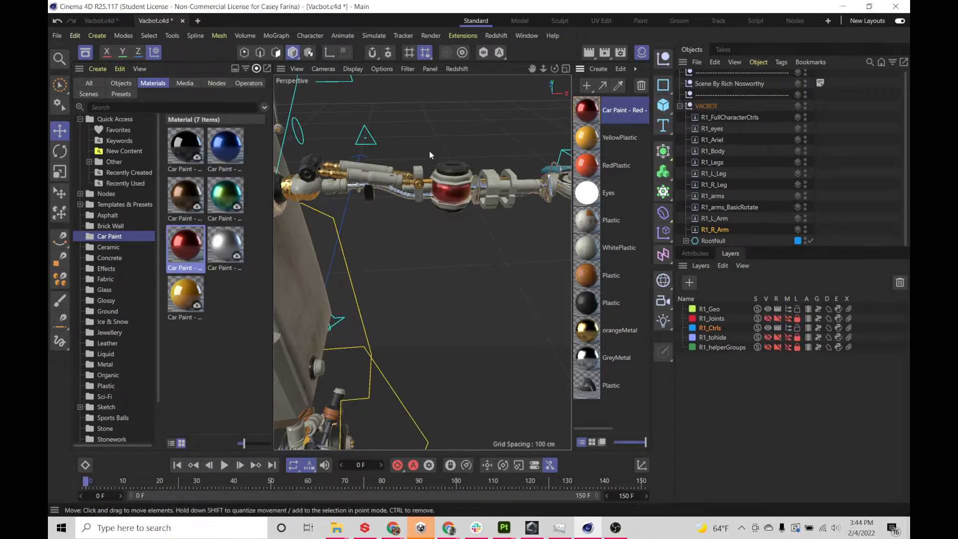
Step: Replace the orangeMetal material with the Car Paint - Red - Flakes material and inspect the robot's arm joints
mouse_move(430, 152)
alt+mouse_down()
mouse_move(433, 182)
mouse_move(422, 144)
alt+mouse_up()
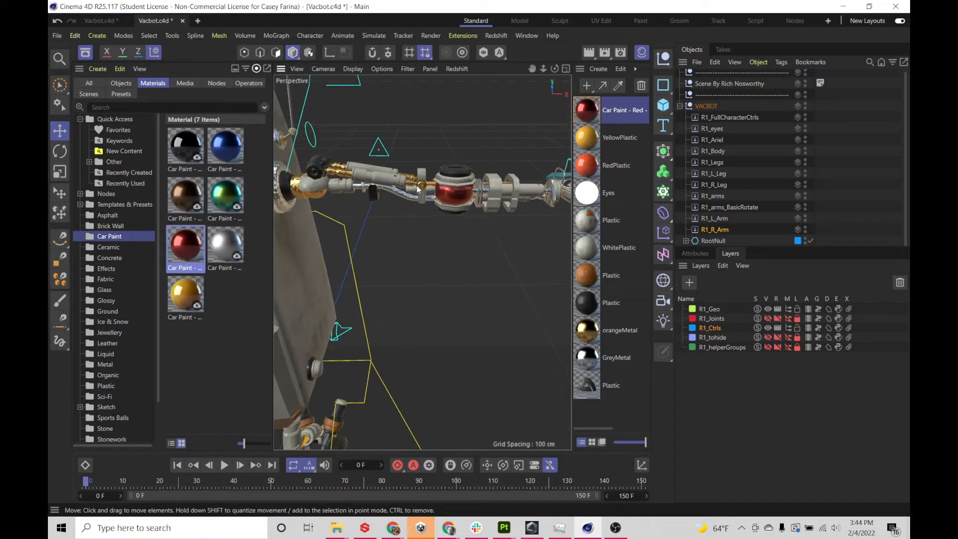
scroll(417, 185, down, 4)
scroll(394, 261, down, 2)
alt+drag(330, 221, 456, 235)
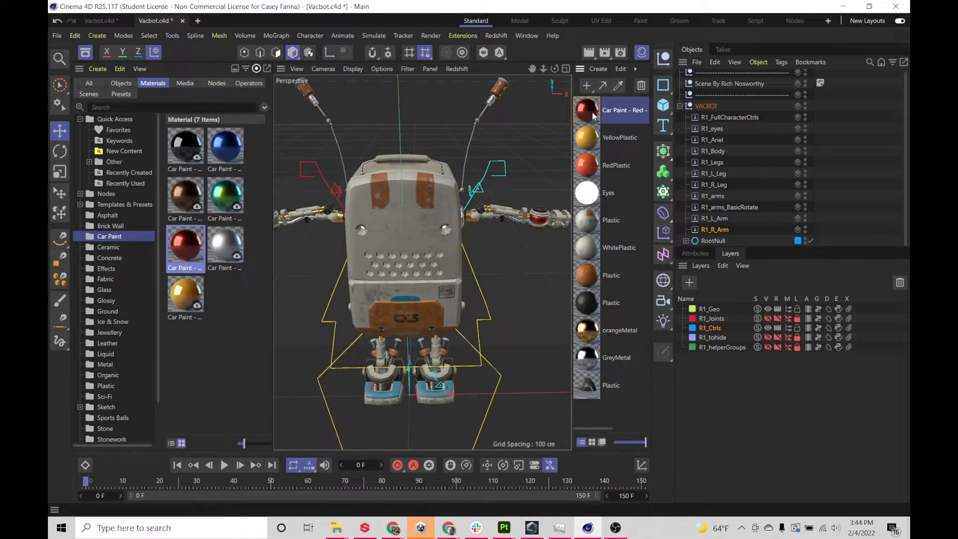
mouse_move(593, 115)
mouse_down()
mouse_move(615, 166)
mouse_move(594, 333)
mouse_up()
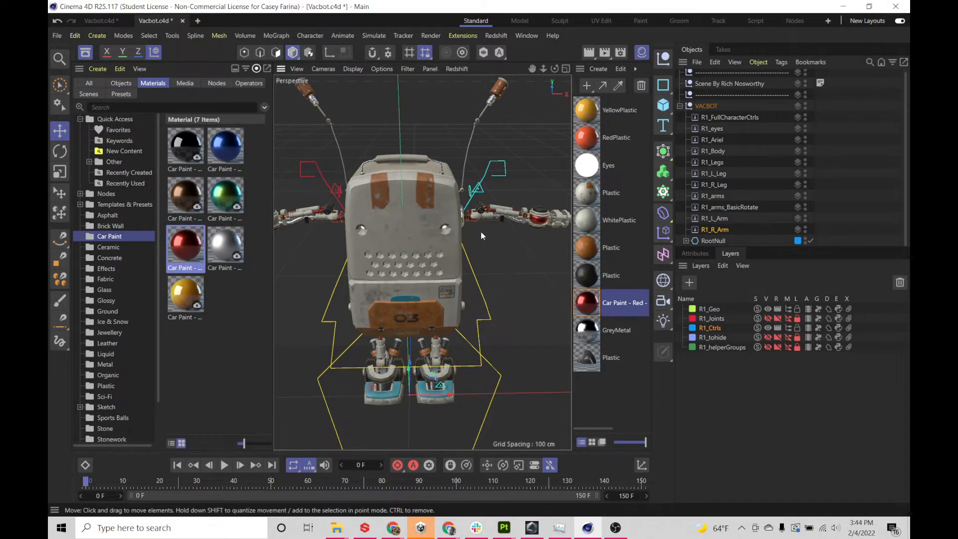
mouse_move(300, 245)
alt+mouse_down()
mouse_move(370, 259)
mouse_move(372, 233)
alt+mouse_up()
scroll(318, 240, up, 10)
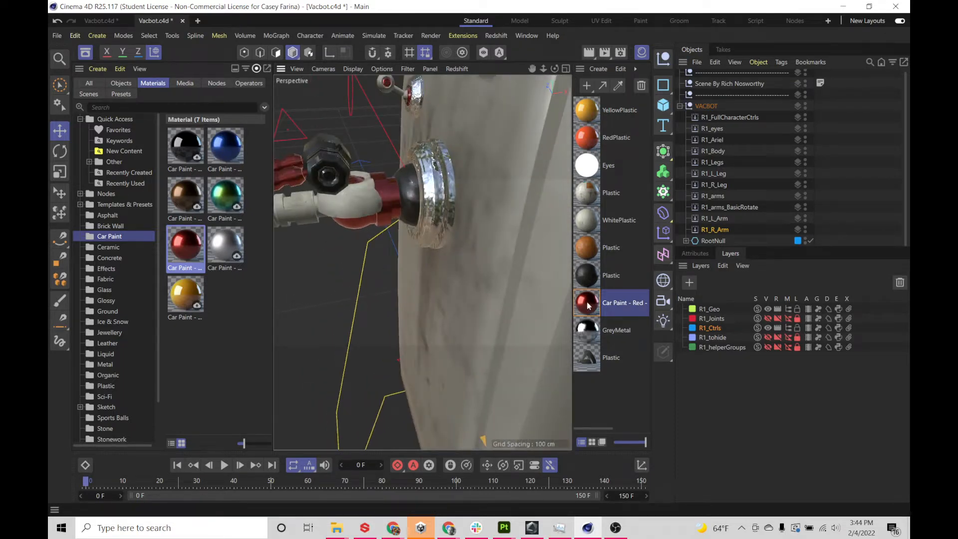
scroll(479, 233, down, 10)
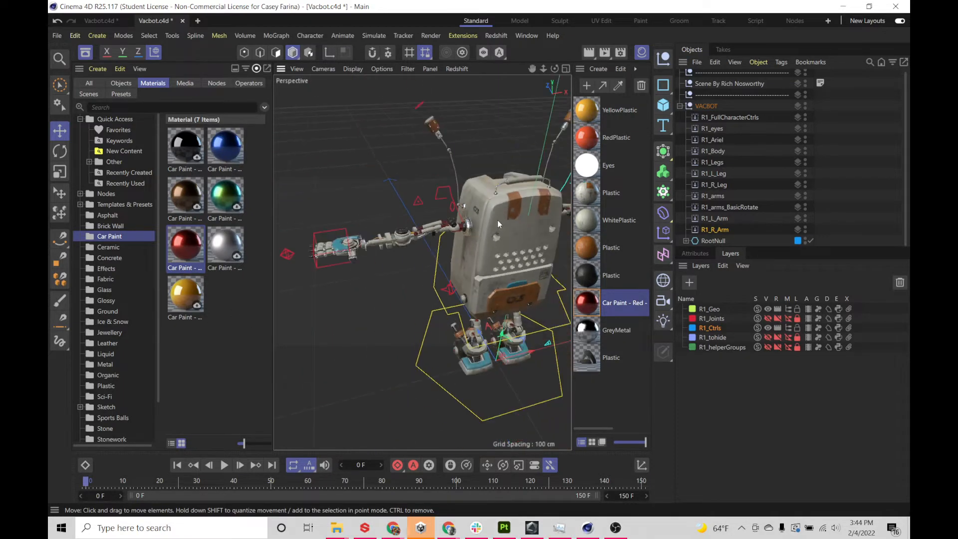
Step: Search all asset types for "back" and add the Studio Backdrop object to the scene
alt+middle_drag(498, 220, 445, 221)
scroll(445, 225, down, 5)
alt+drag(444, 236, 424, 233)
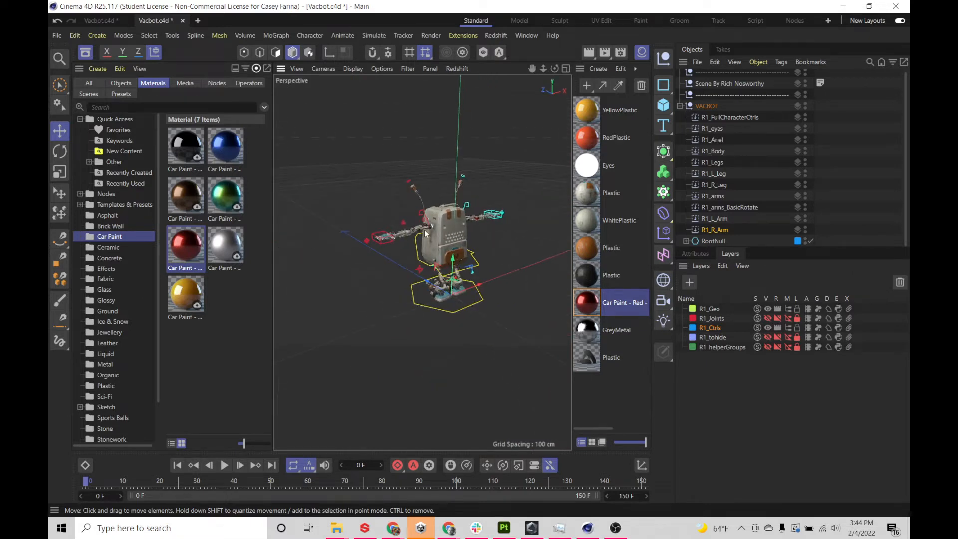
click(121, 108)
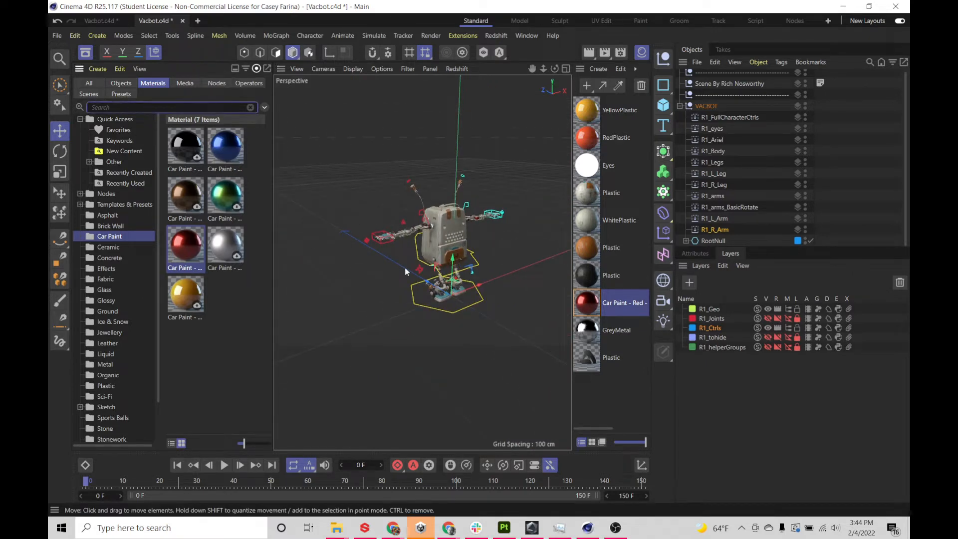
alt+drag(405, 271, 417, 298)
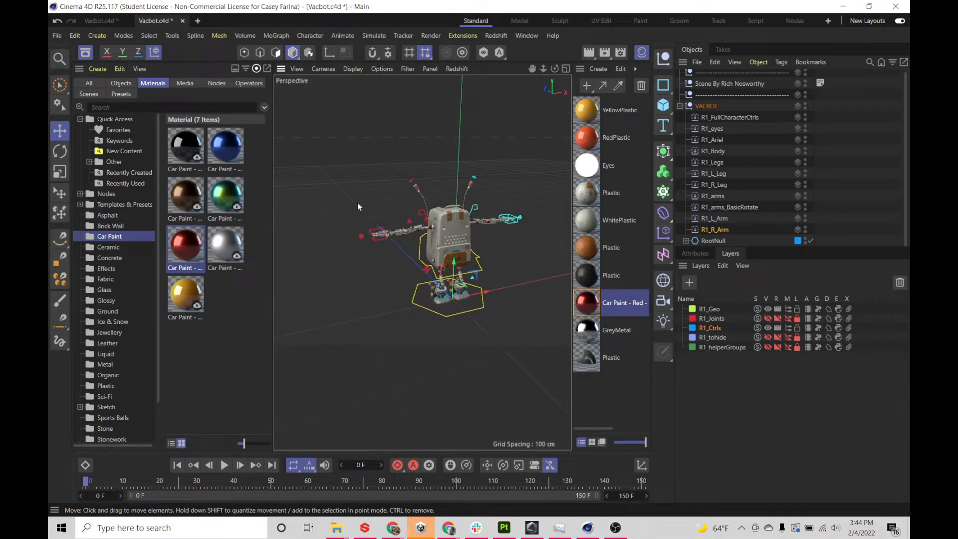
alt+drag(359, 229, 325, 222)
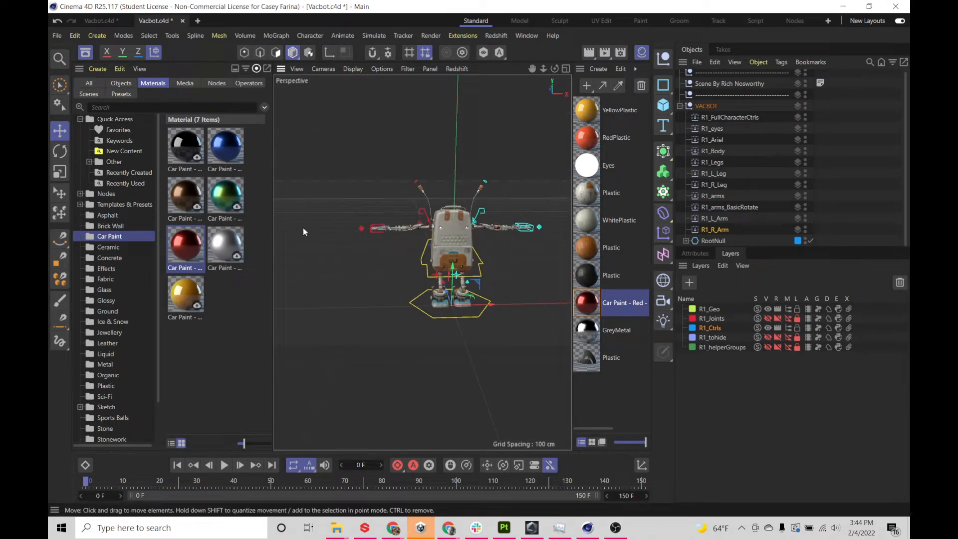
alt+drag(391, 255, 378, 252)
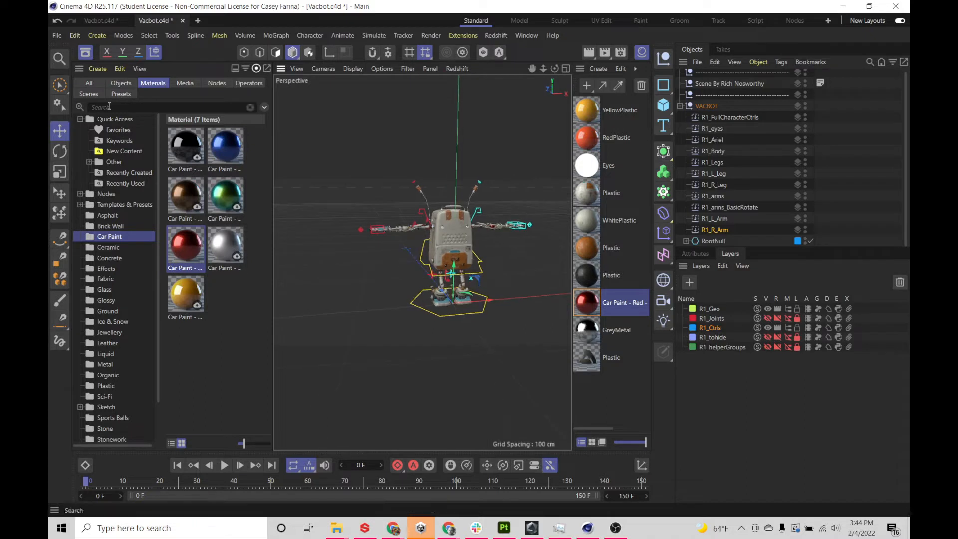
click(107, 107)
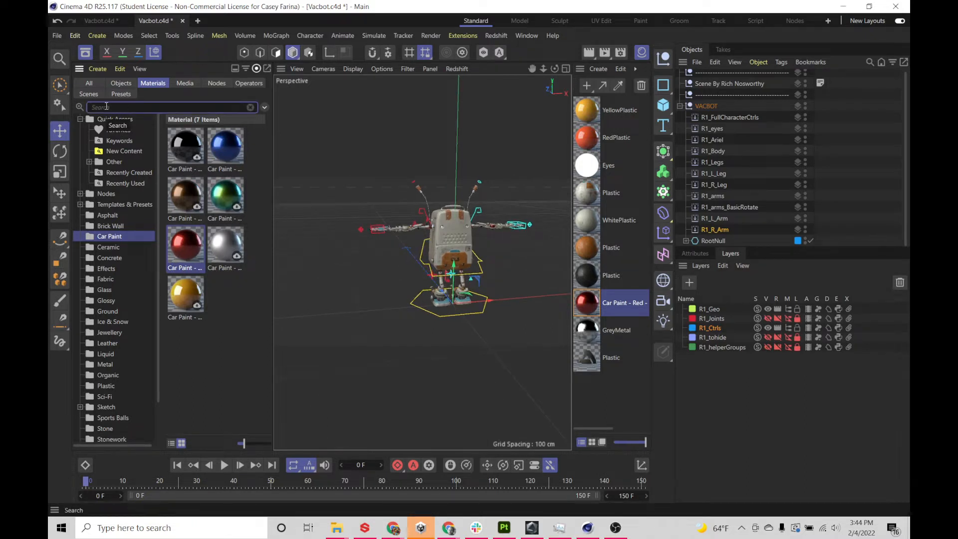
text(back)
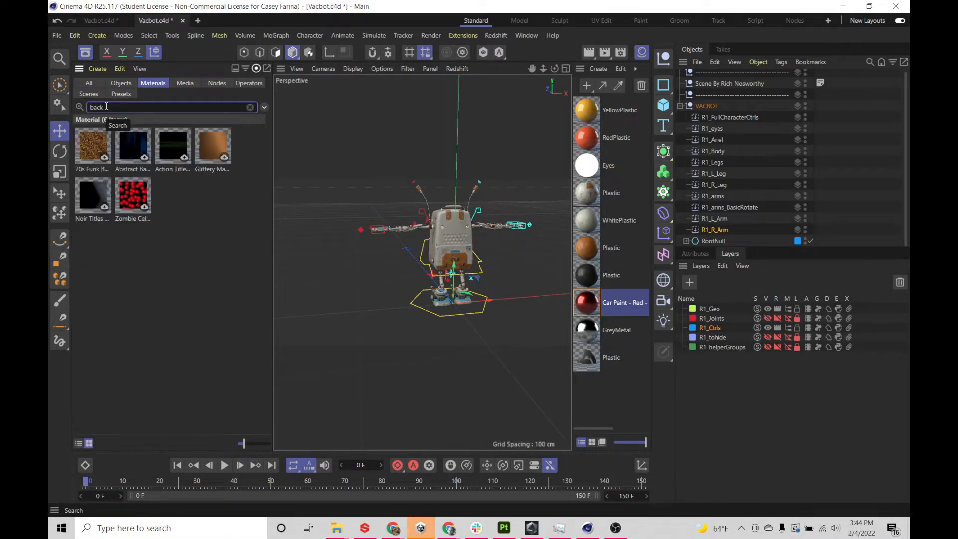
click(100, 85)
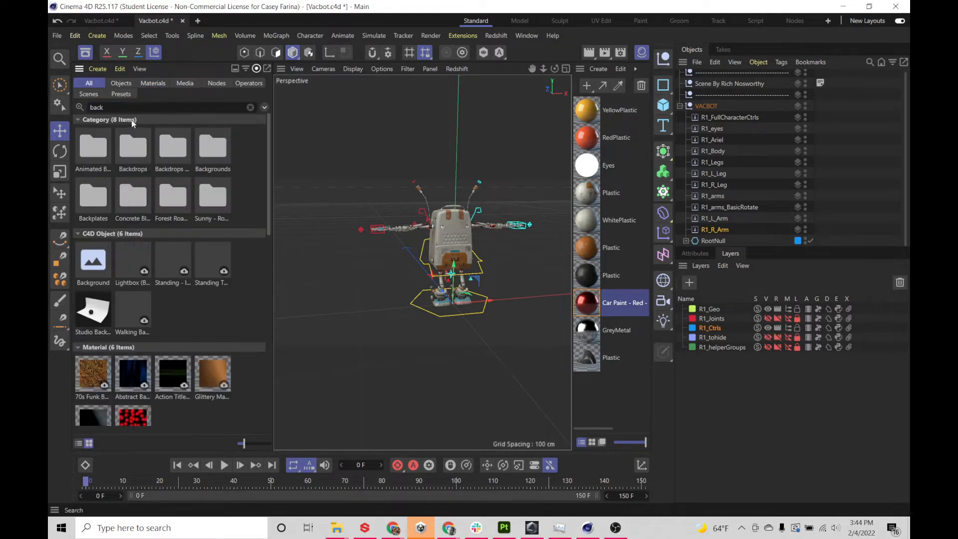
double_click(109, 316)
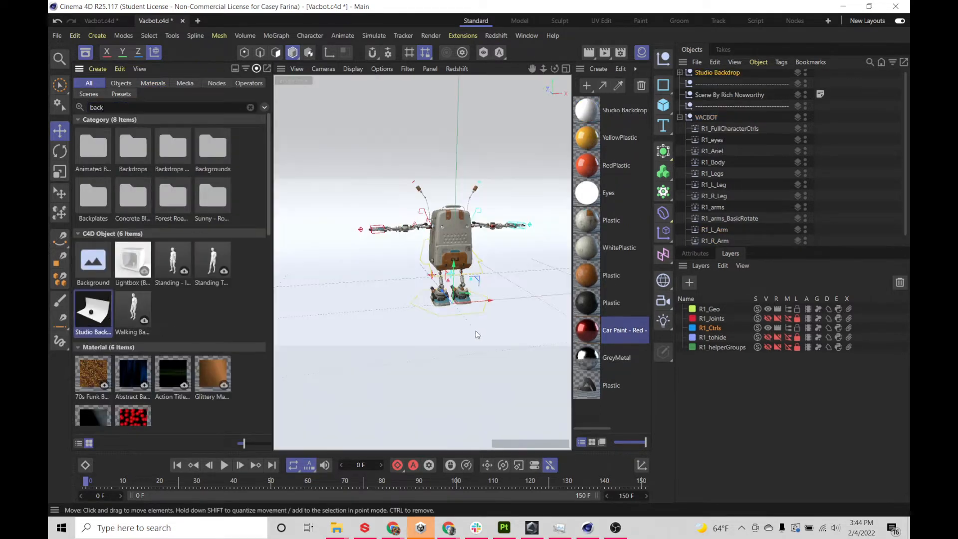
mouse_move(475, 331)
alt+mouse_down()
mouse_move(505, 338)
mouse_move(434, 331)
mouse_move(468, 316)
alt+mouse_up()
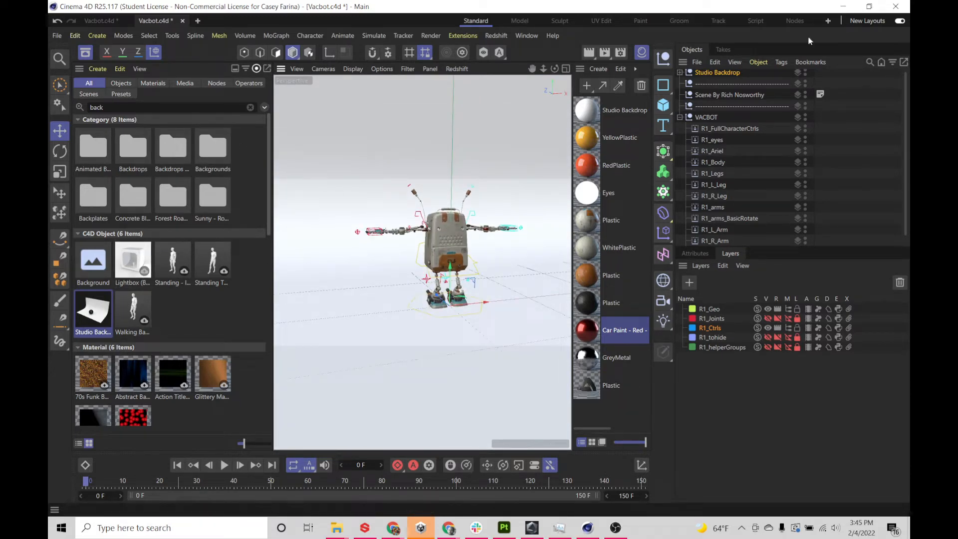
Step: Collapse the VACBOT hierarchy and add a Target Light to the scene
click(679, 116)
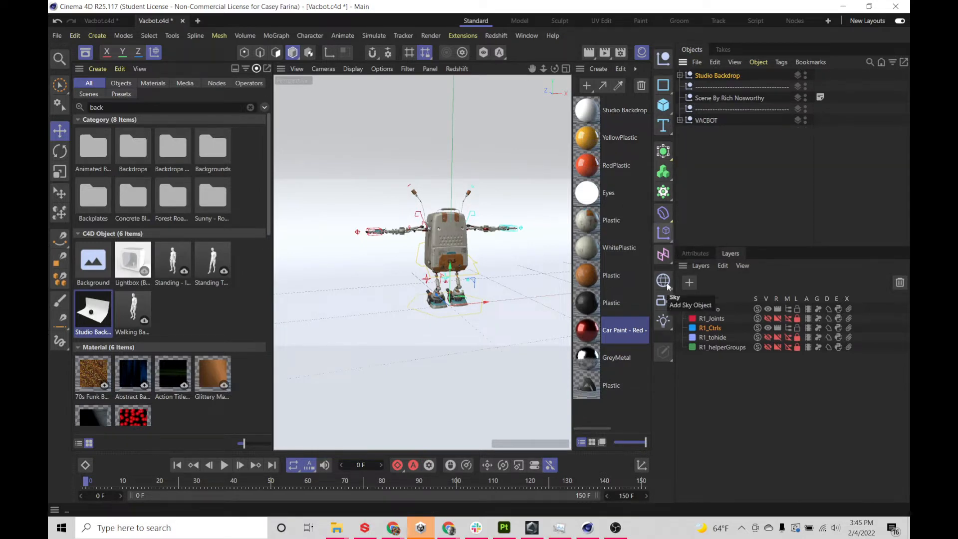
click(665, 320)
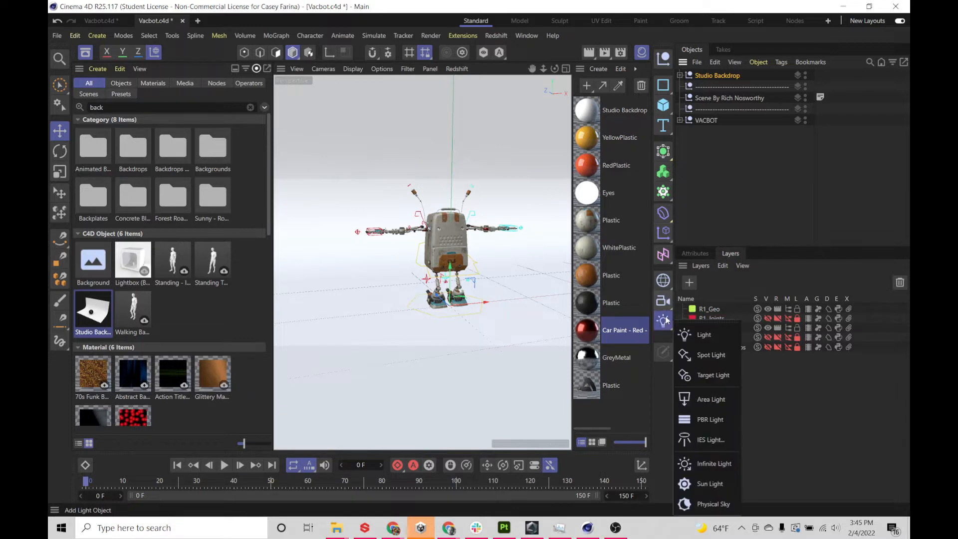
click(711, 374)
scroll(462, 292, down, 6)
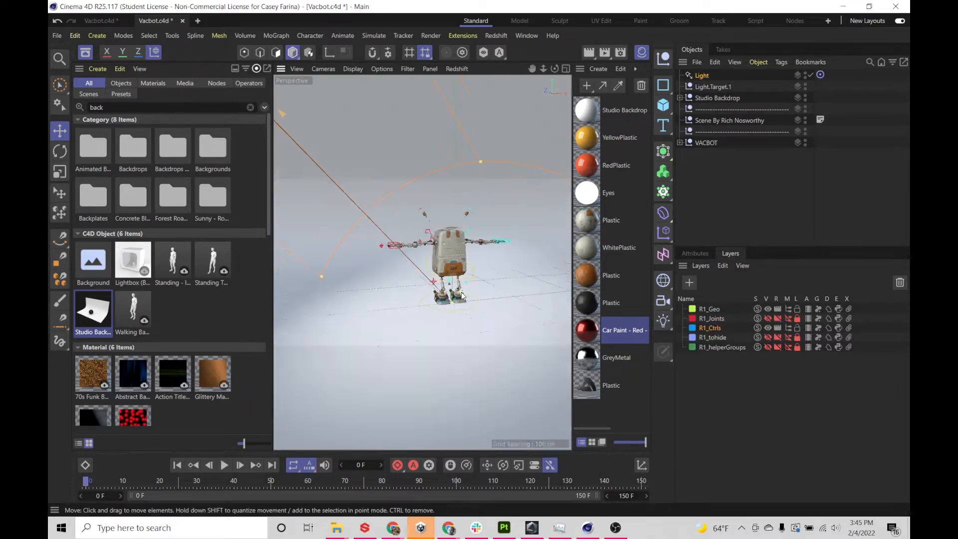
scroll(462, 292, up, 8)
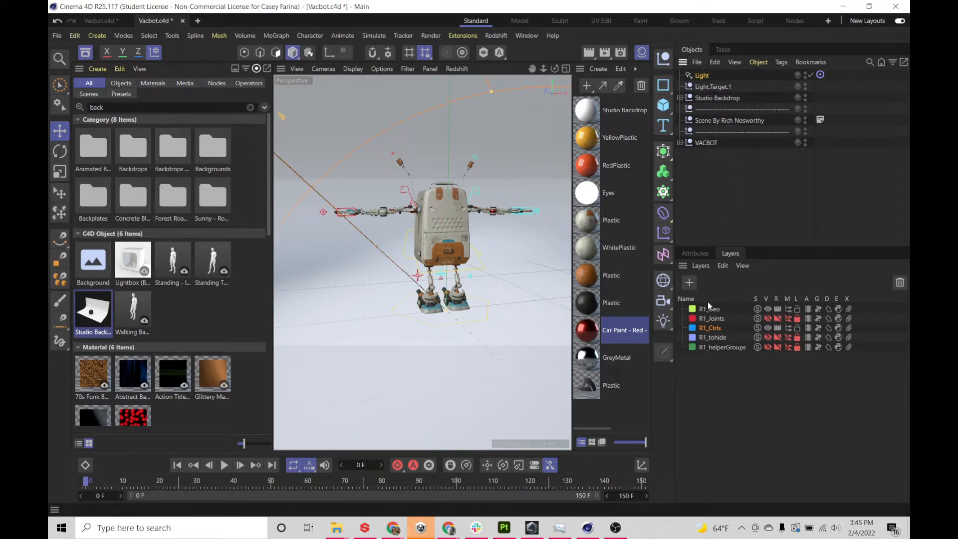
Step: Set the new light's shadow type to Shadow Maps (Soft) in its general attributes
click(694, 254)
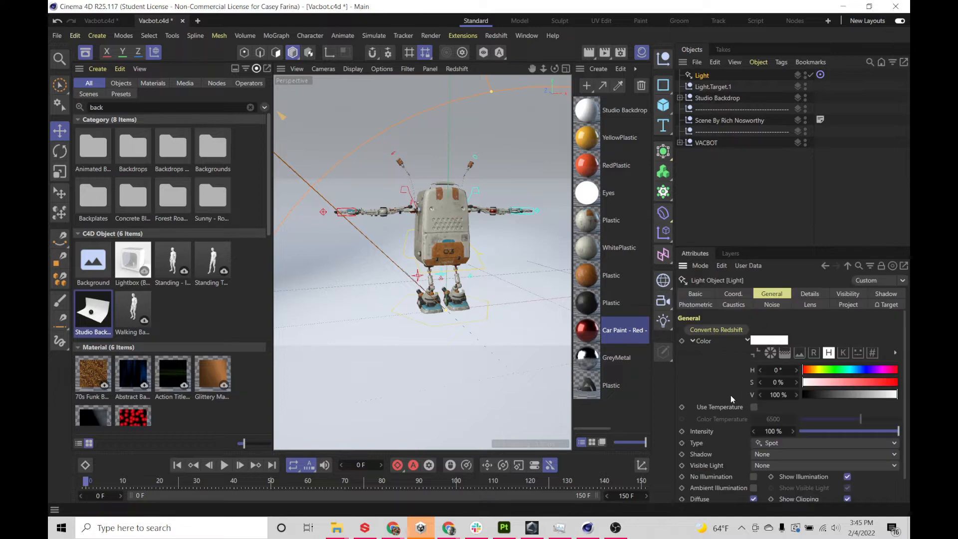
click(769, 455)
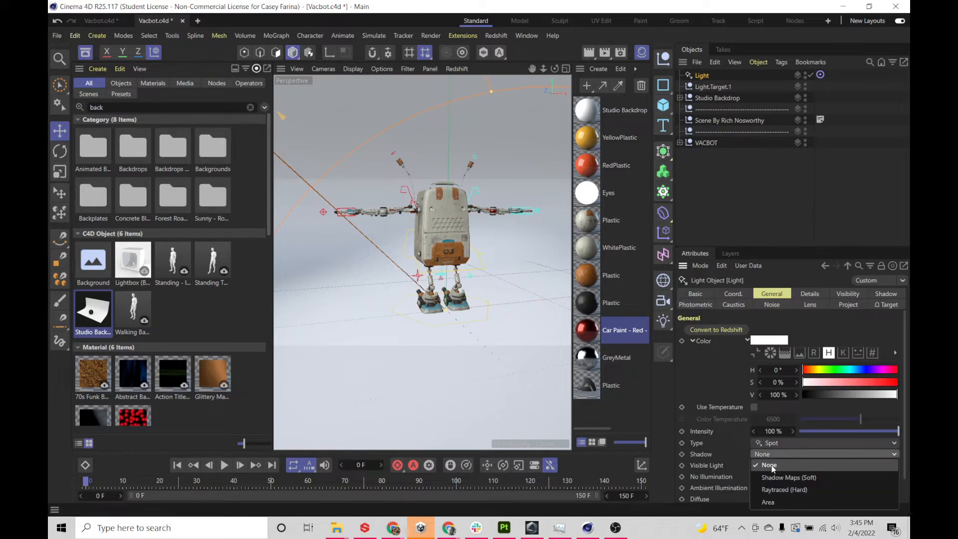
click(771, 475)
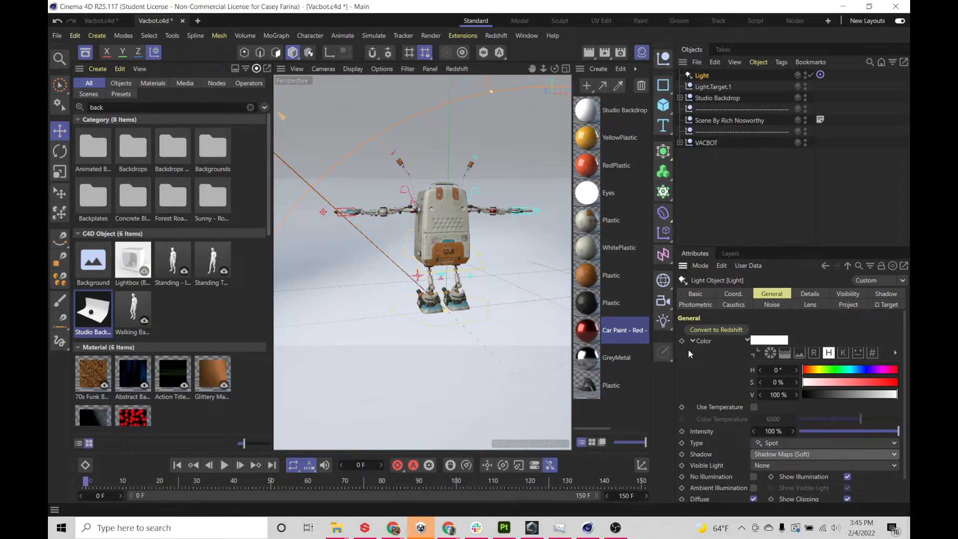
Step: Enable the Shadows and SSAO effects for the perspective viewport
key(shift+v)
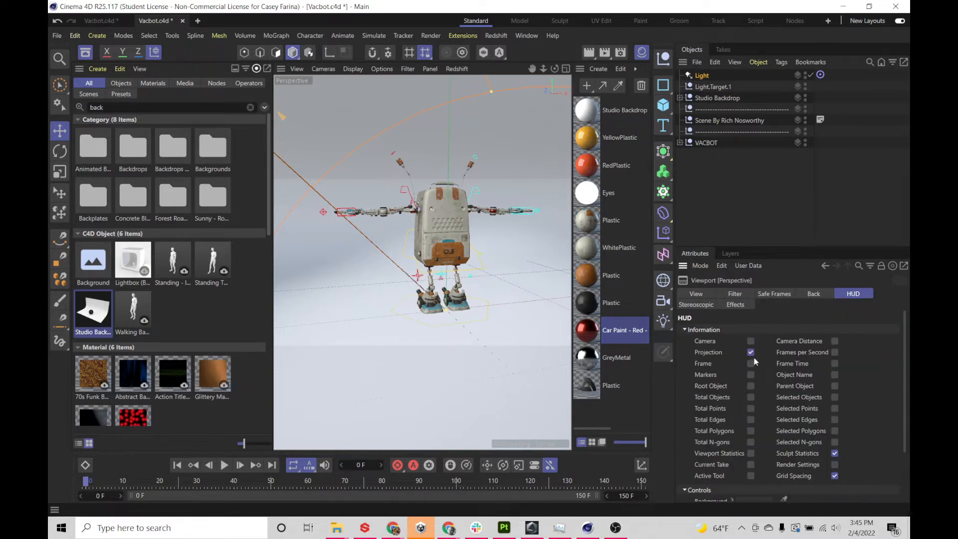
click(809, 294)
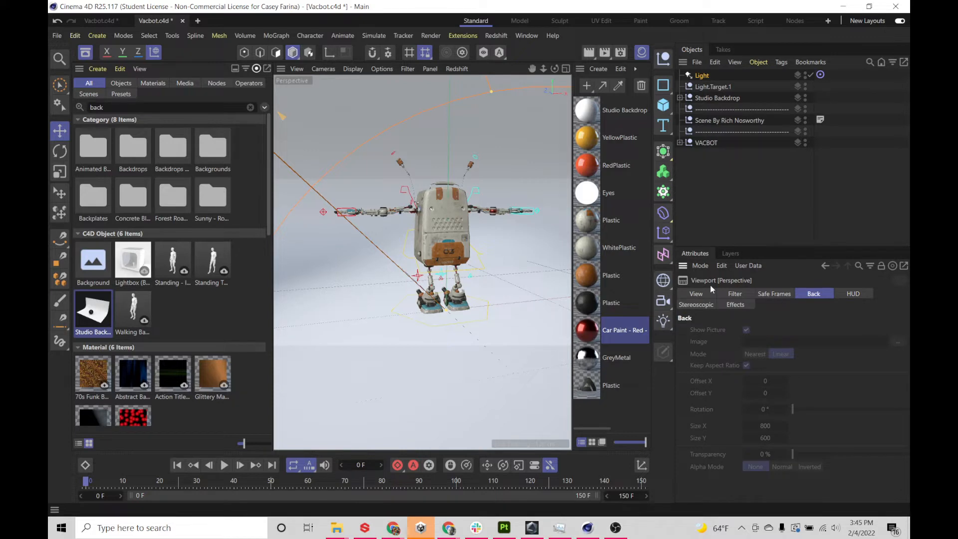
click(735, 305)
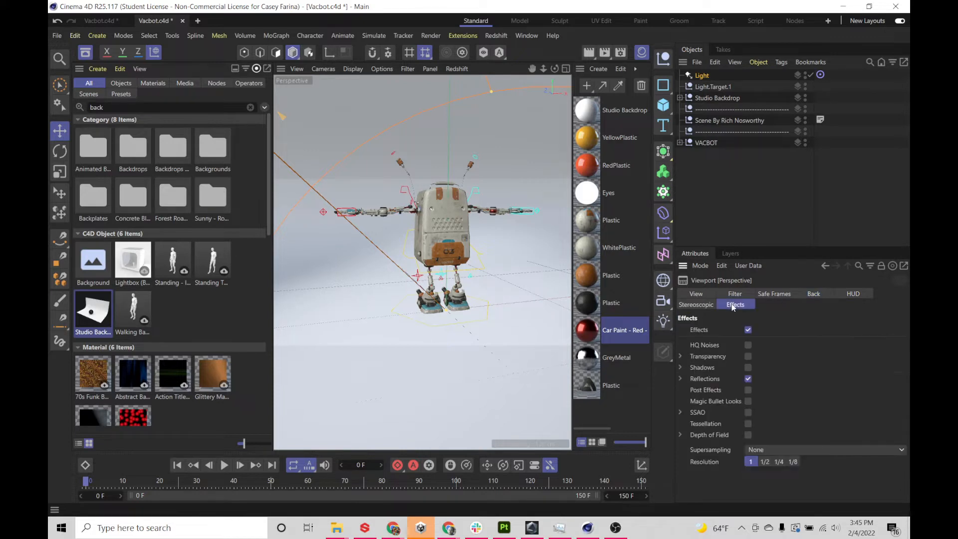
click(748, 368)
click(748, 413)
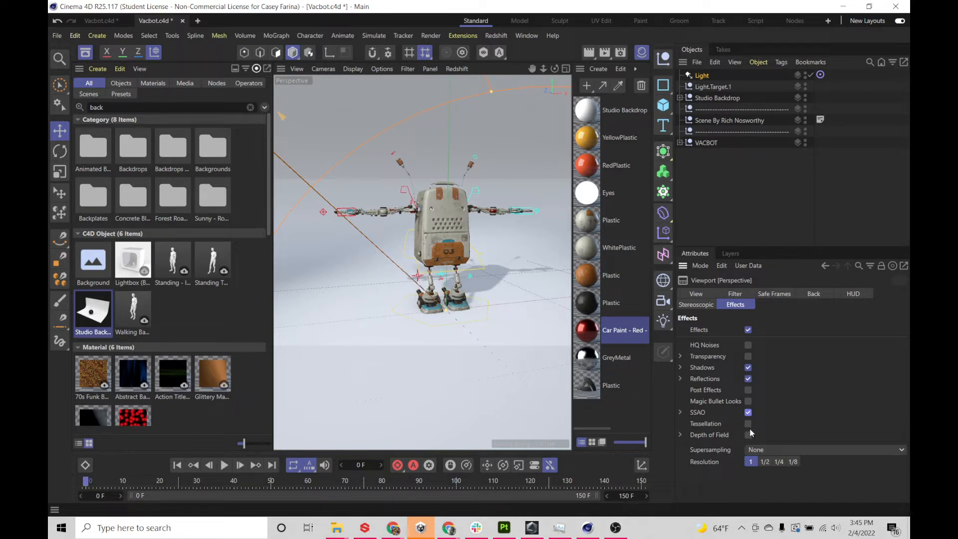
alt+drag(410, 253, 454, 265)
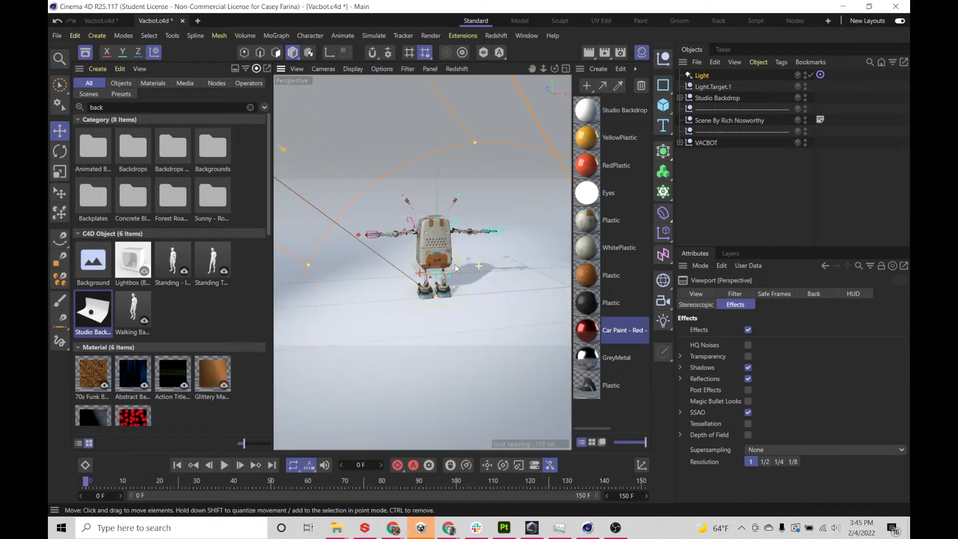
Step: Set the target light's shadow density to 45%
click(715, 75)
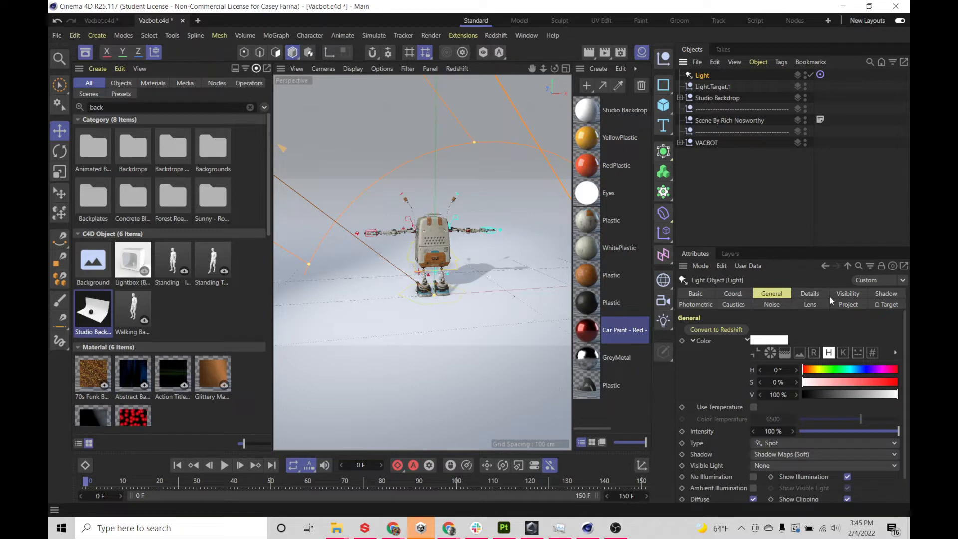
click(887, 305)
click(886, 293)
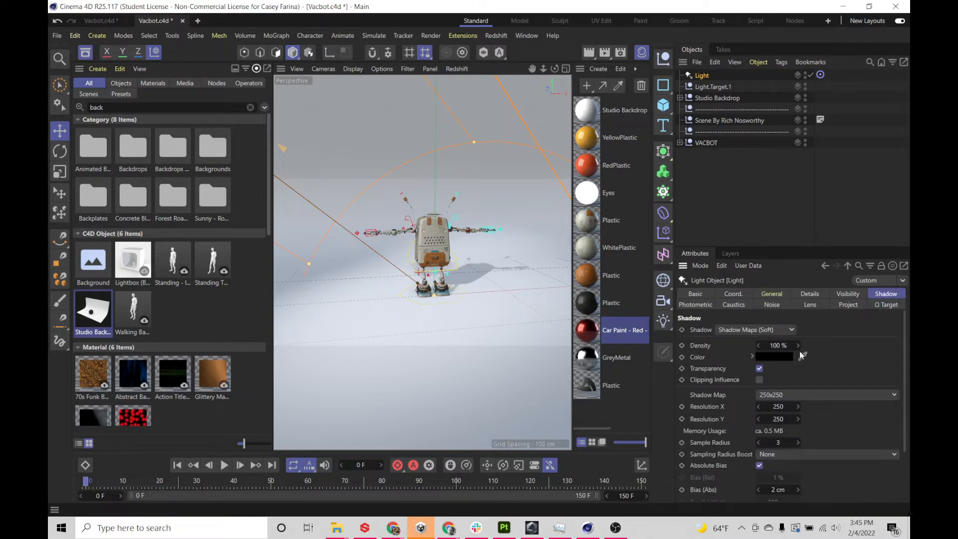
drag(763, 345, 761, 345)
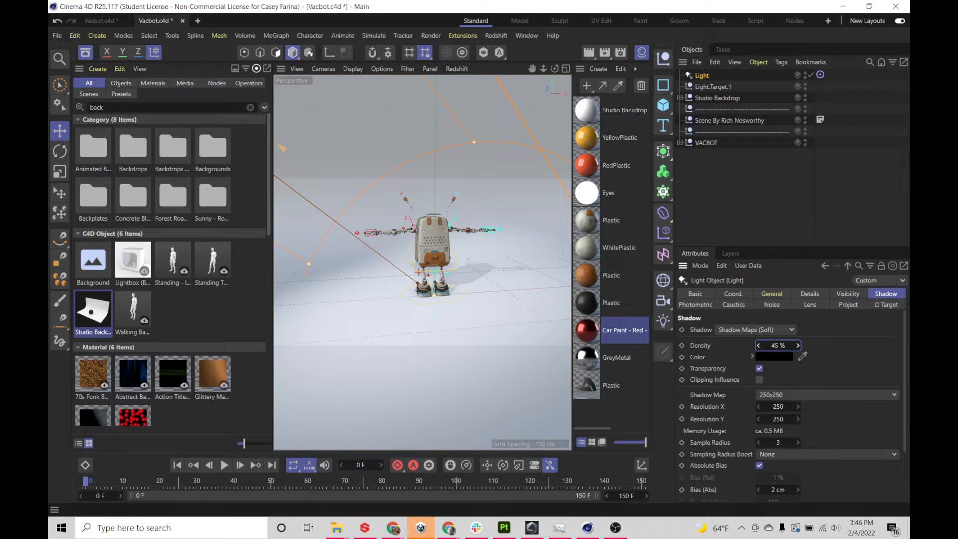
Step: Duplicate the target light and move the copy along X to the opposite side of the Vacbot
click(704, 87)
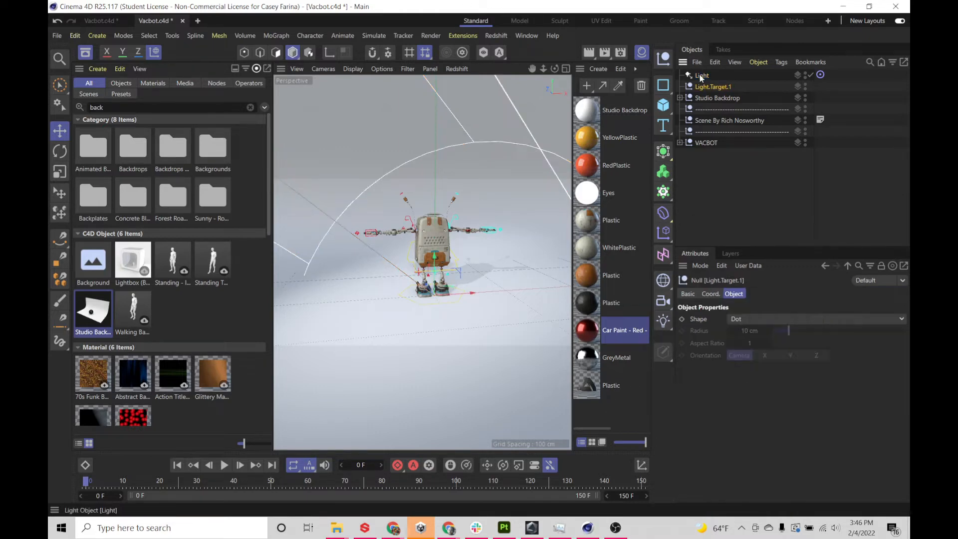
click(701, 75)
scroll(497, 238, down, 5)
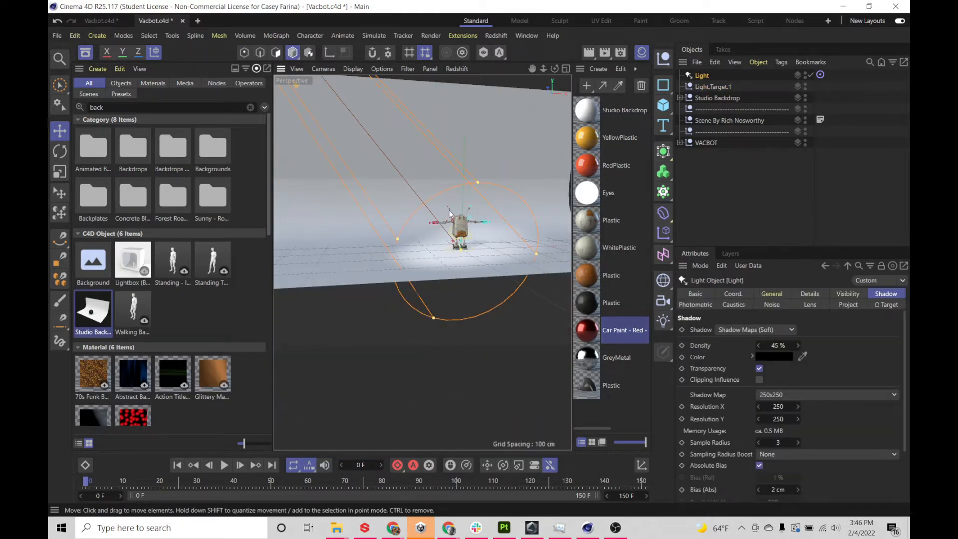
drag(515, 244, 542, 241)
alt+middle_drag(478, 199, 482, 274)
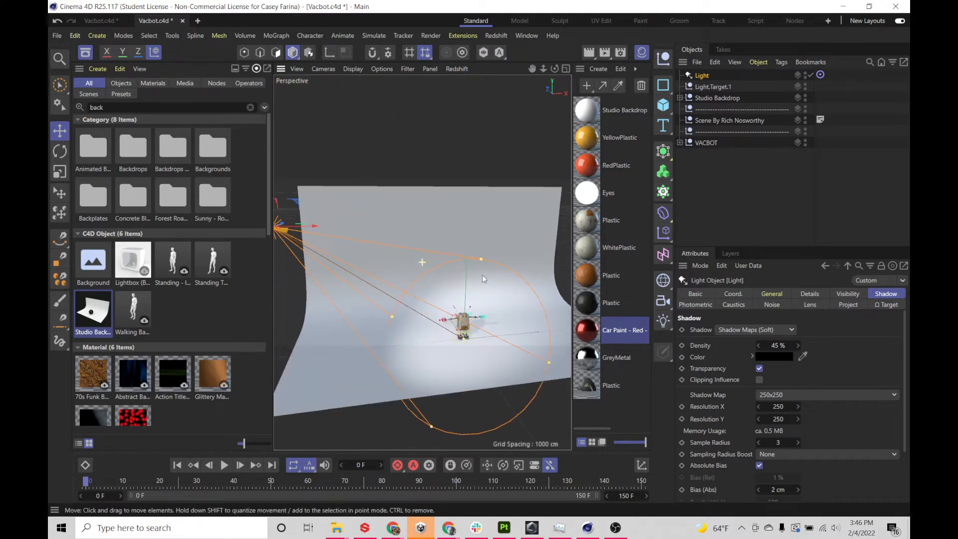
scroll(482, 274, down, 3)
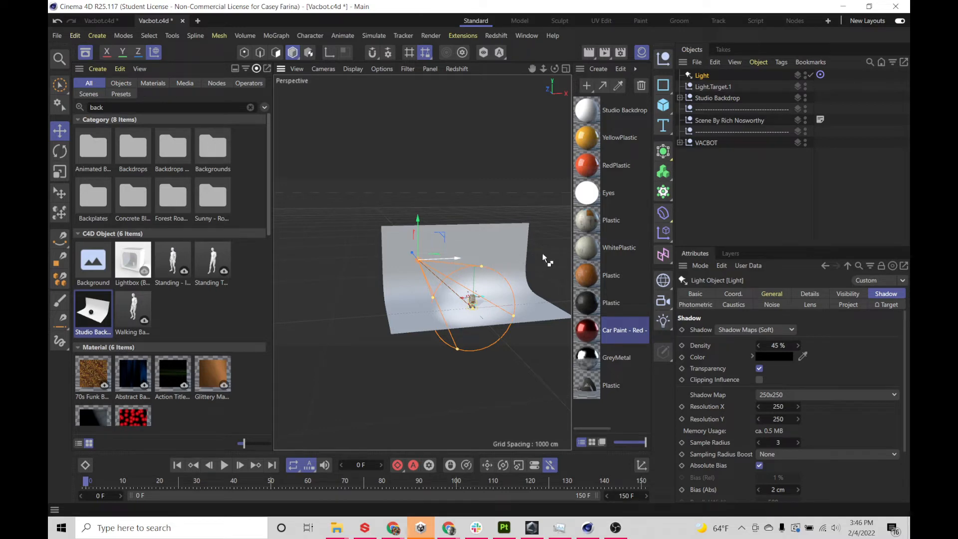
key(ctrl+c)
key(ctrl+v)
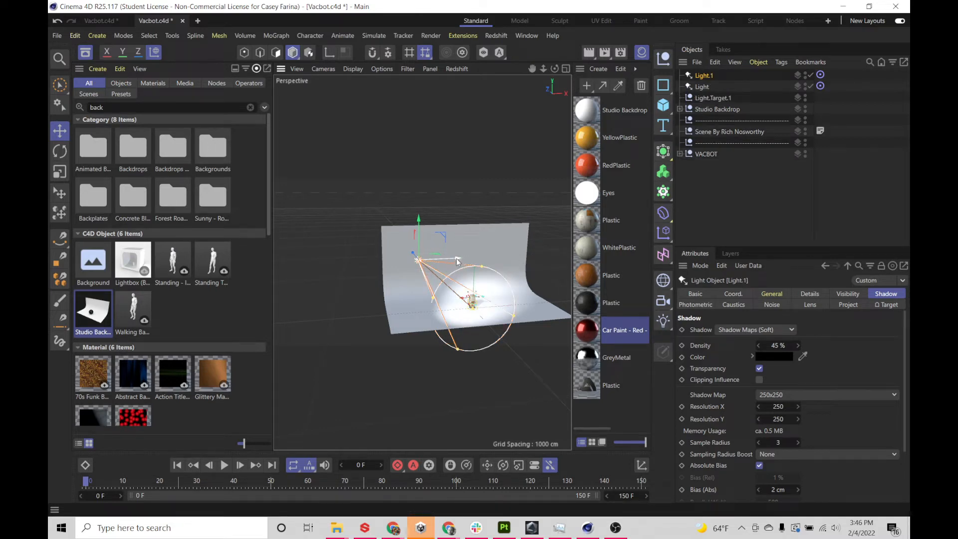
drag(457, 260, 584, 255)
scroll(462, 278, up, 3)
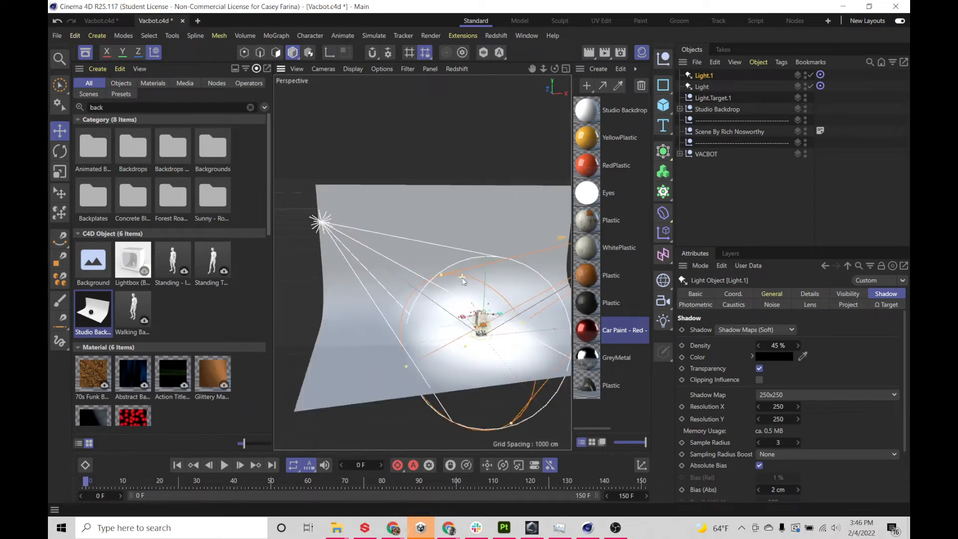
Step: Lower the duplicated light slightly along its vertical axis
scroll(462, 277, down, 4)
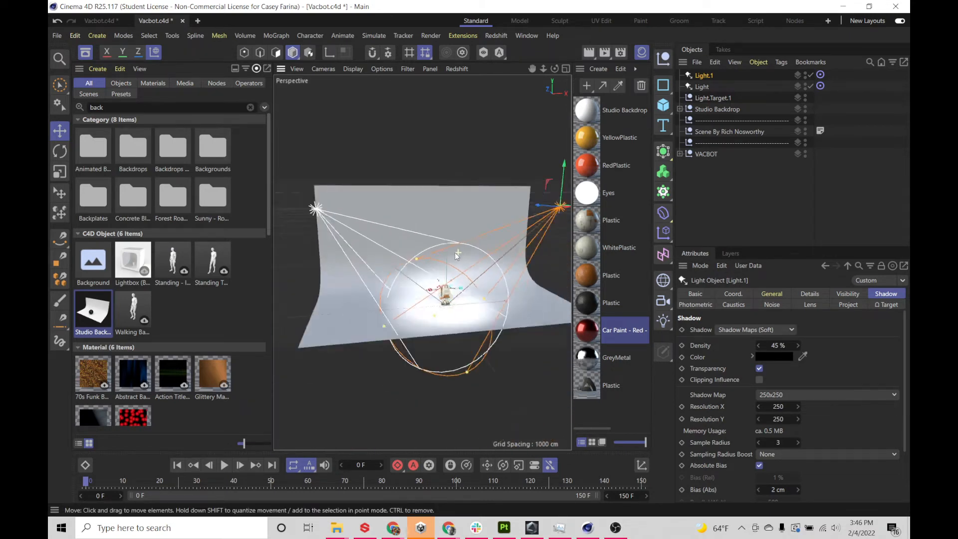
scroll(456, 251, down, 3)
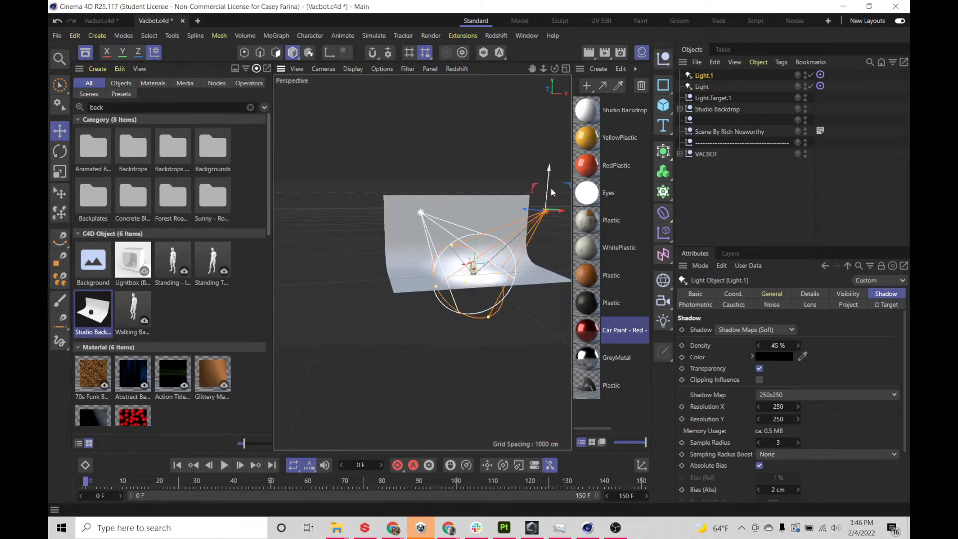
mouse_move(551, 191)
mouse_down()
mouse_move(571, 225)
mouse_move(558, 209)
mouse_up()
scroll(517, 234, up, 2)
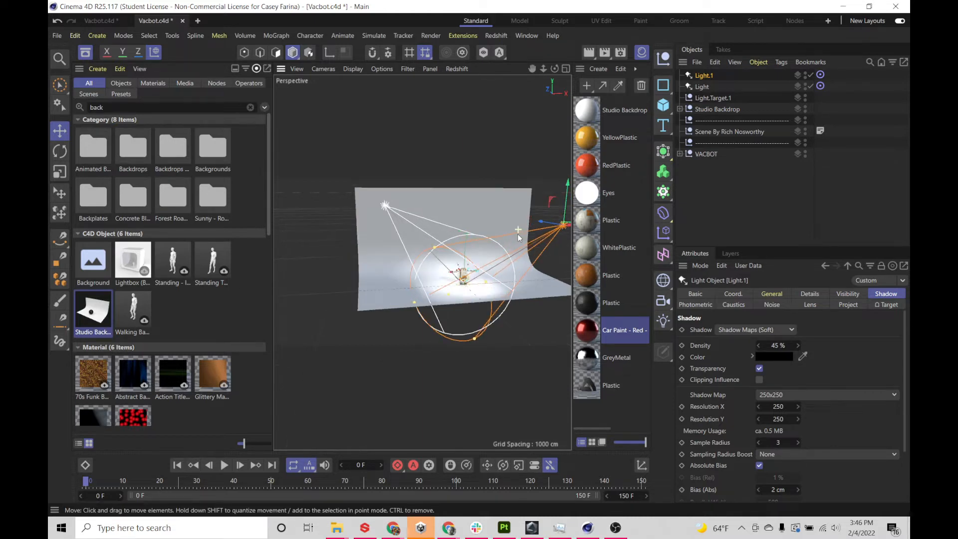
scroll(517, 233, up, 8)
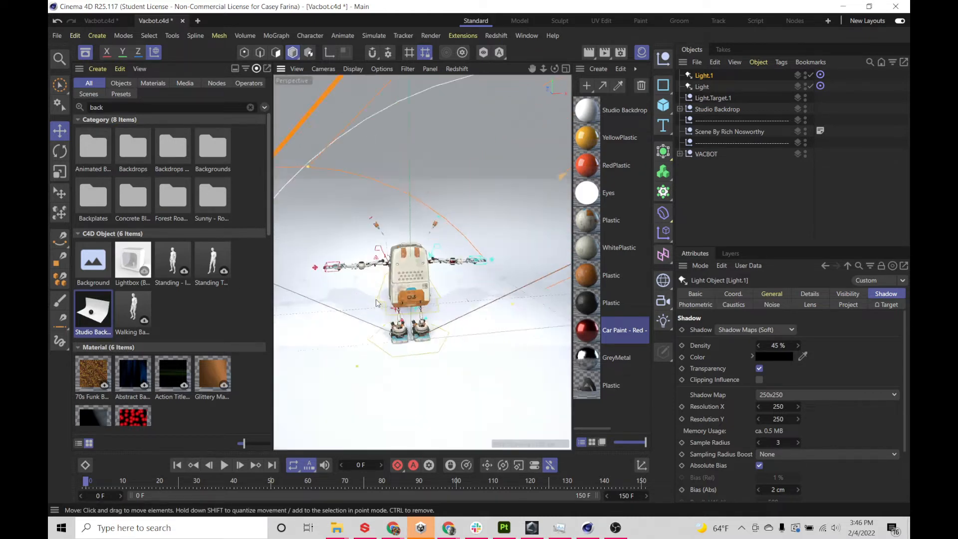
Step: Frame the Vacbot in the viewport, add a camera from that view, and look through it
alt+drag(377, 302, 433, 312)
alt+drag(413, 260, 475, 317)
alt+drag(505, 277, 452, 296)
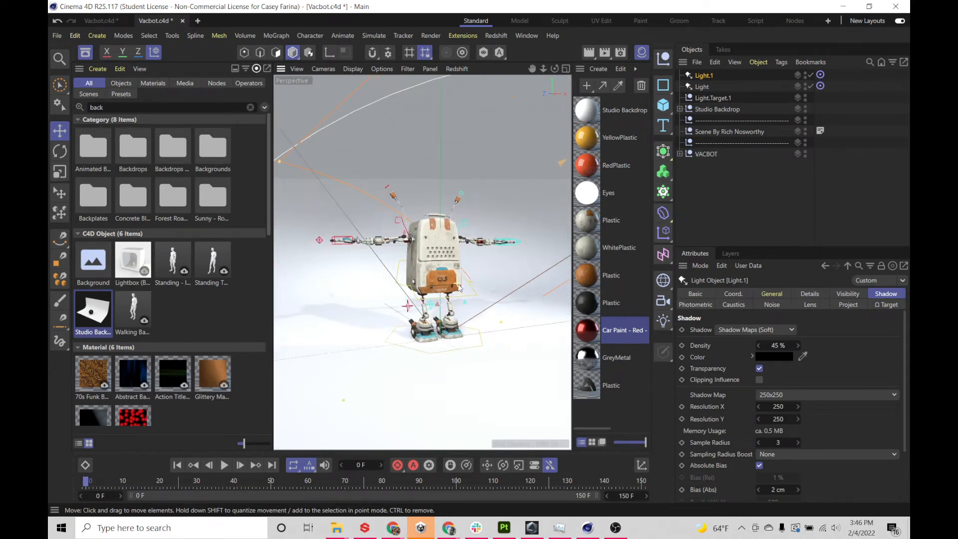
click(662, 301)
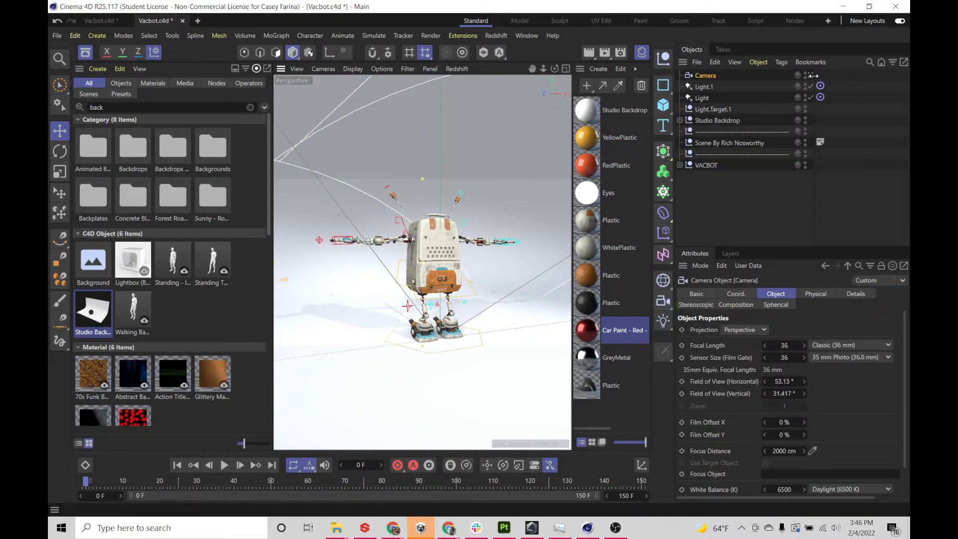
alt+drag(415, 281, 407, 281)
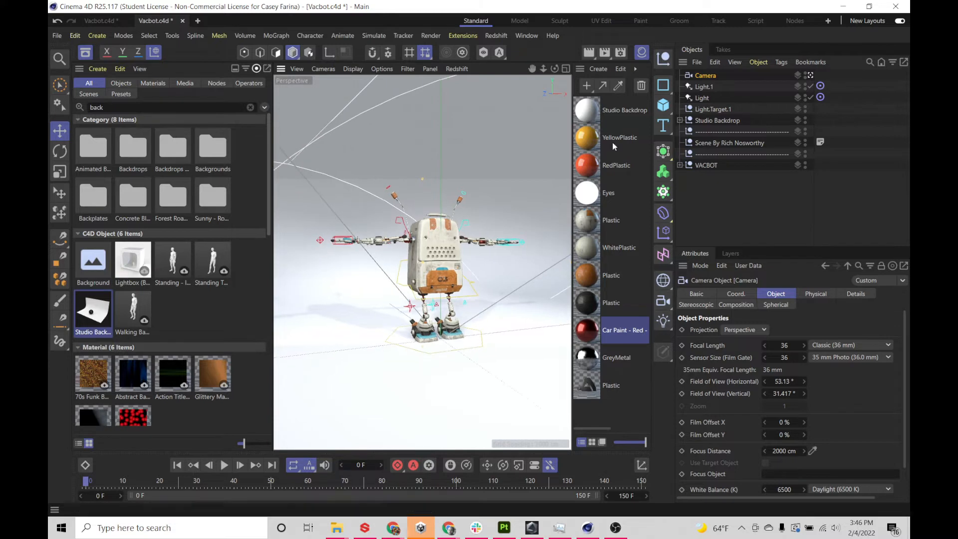
Step: Set the camera's focal length to 55 mm and reframe the whole Vacbot from a slight angle
click(709, 76)
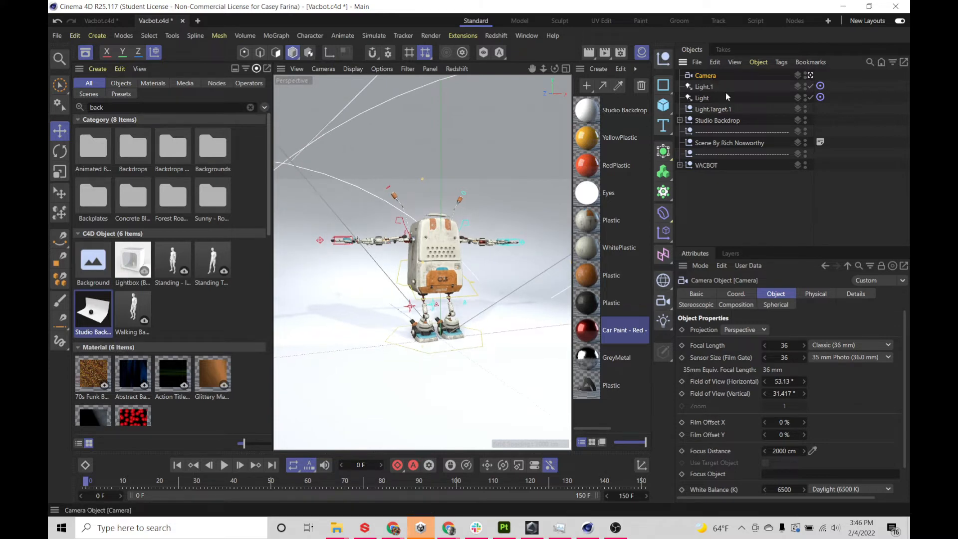
double_click(785, 345)
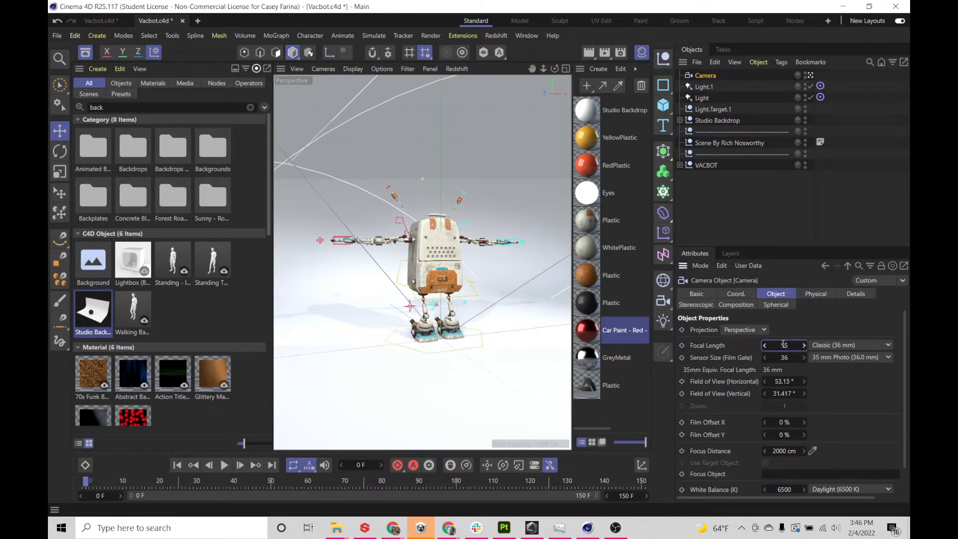
key(Return)
scroll(270, 240, down, 3)
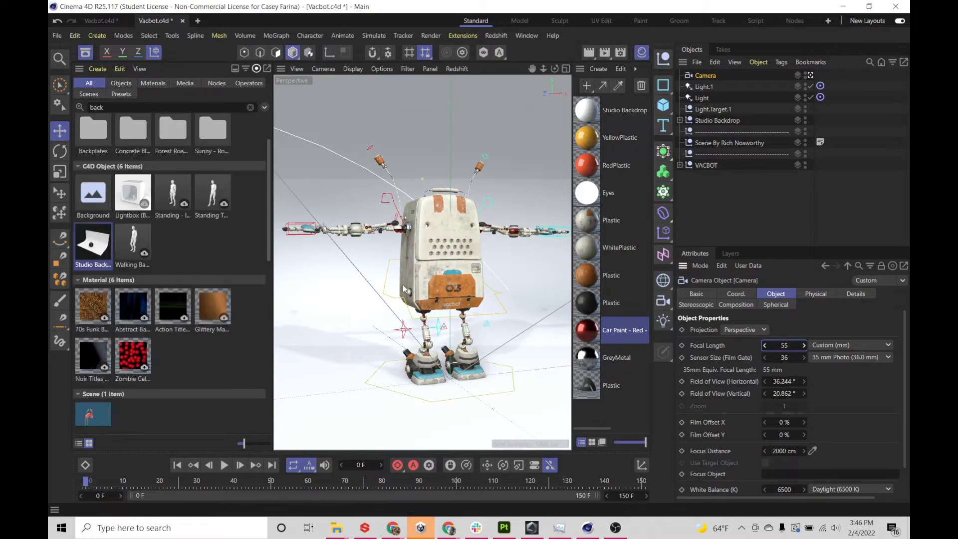
scroll(405, 289, down, 5)
mouse_move(437, 276)
alt+mouse_down()
mouse_move(417, 270)
mouse_move(441, 291)
alt+mouse_up()
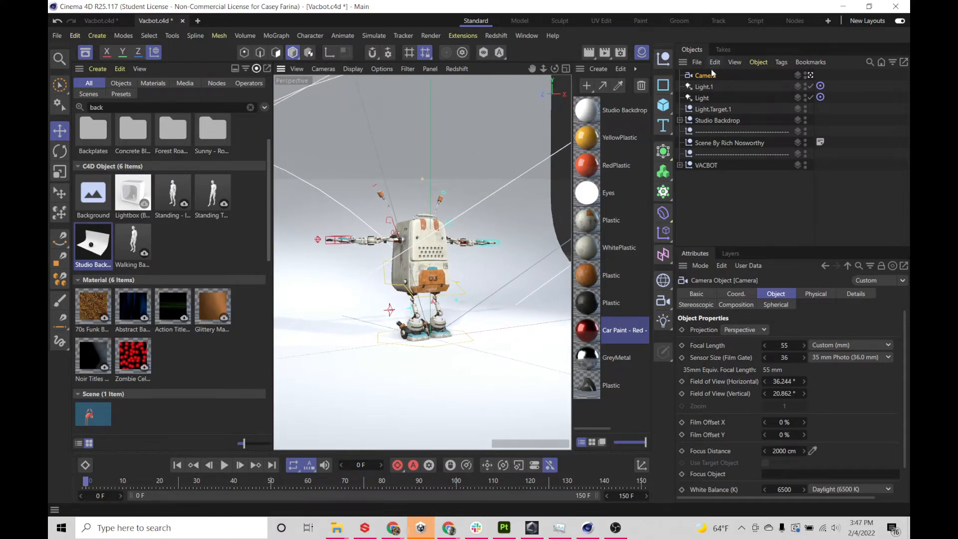
Step: Widen the Studio Backdrop to 868 cm in its shape options
click(680, 120)
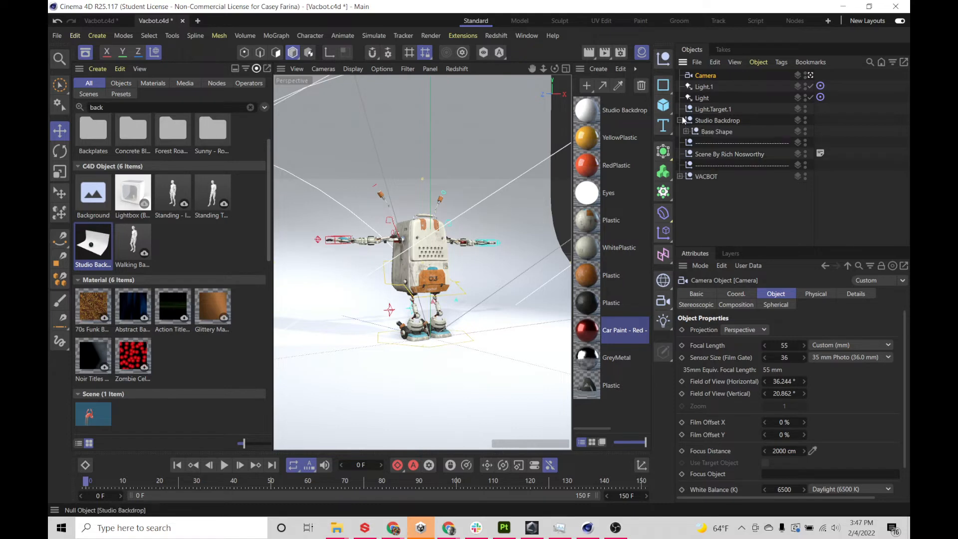
click(685, 131)
click(708, 143)
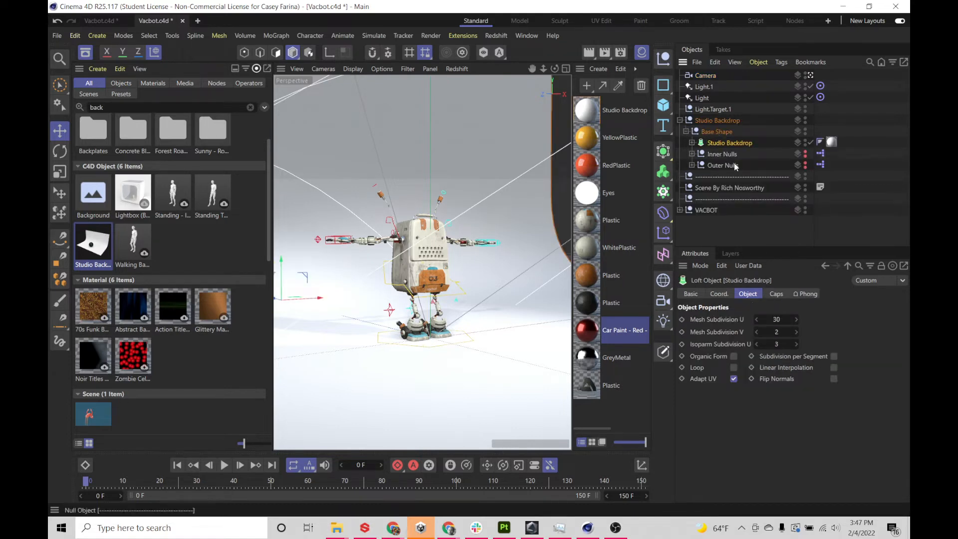
click(716, 121)
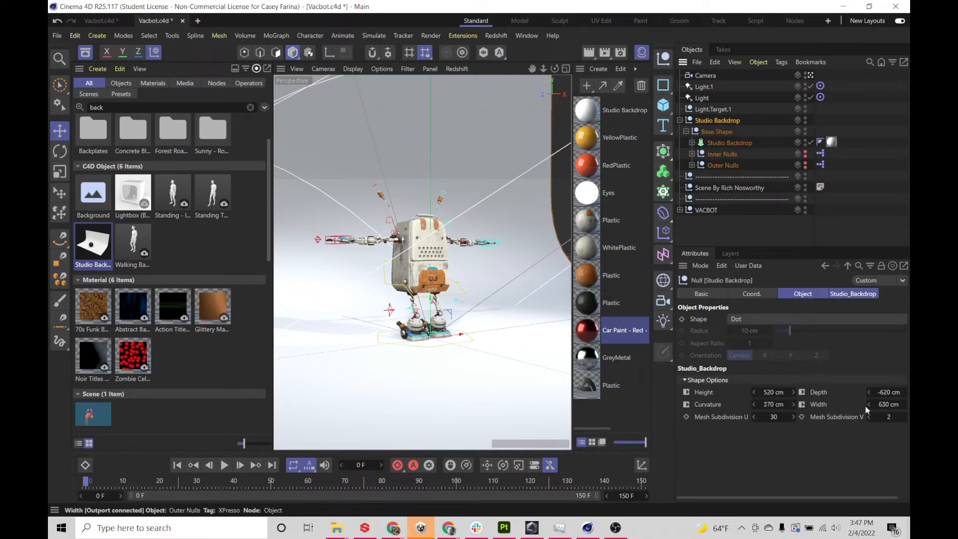
drag(870, 405, 895, 405)
Step: Adjust the camera's framing so the full Vacbot stands near the centre against the widened backdrop
mouse_move(423, 262)
alt+mouse_down()
mouse_move(399, 264)
mouse_move(412, 266)
alt+mouse_up()
scroll(380, 317, up, 2)
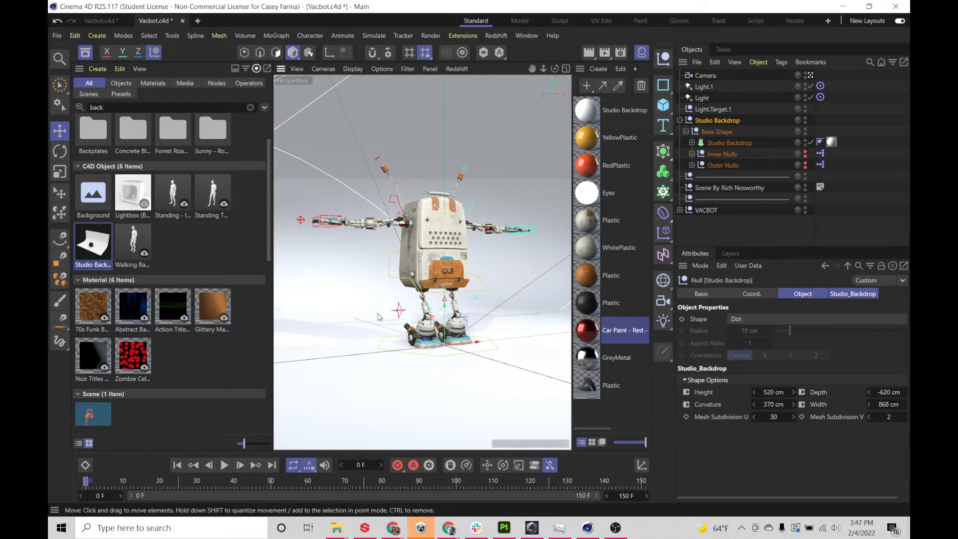
scroll(379, 316, up, 3)
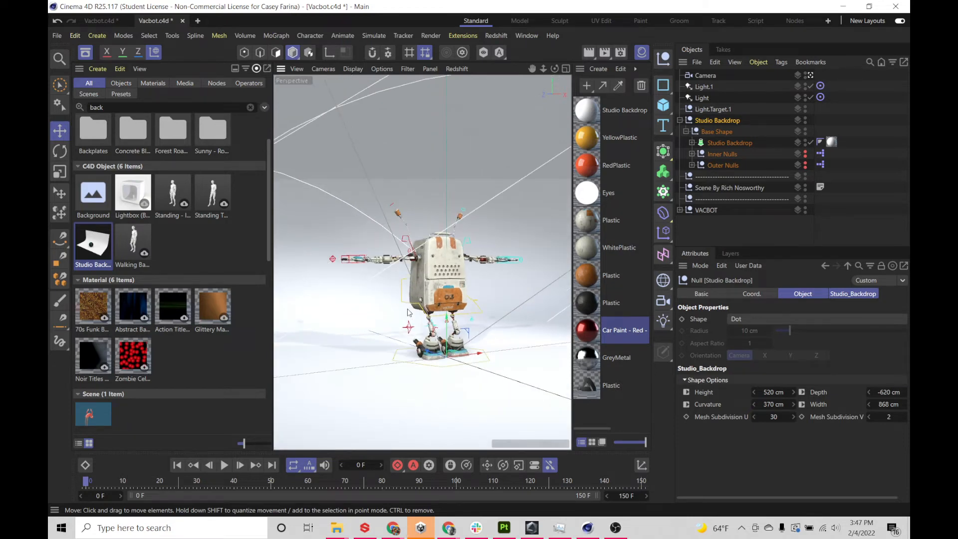
scroll(404, 278, down, 4)
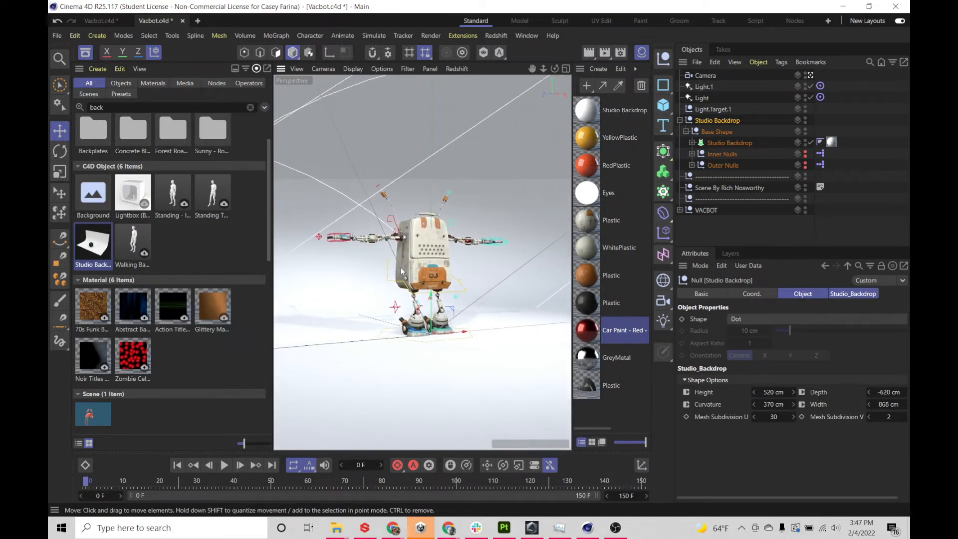
alt+middle_drag(404, 274, 399, 269)
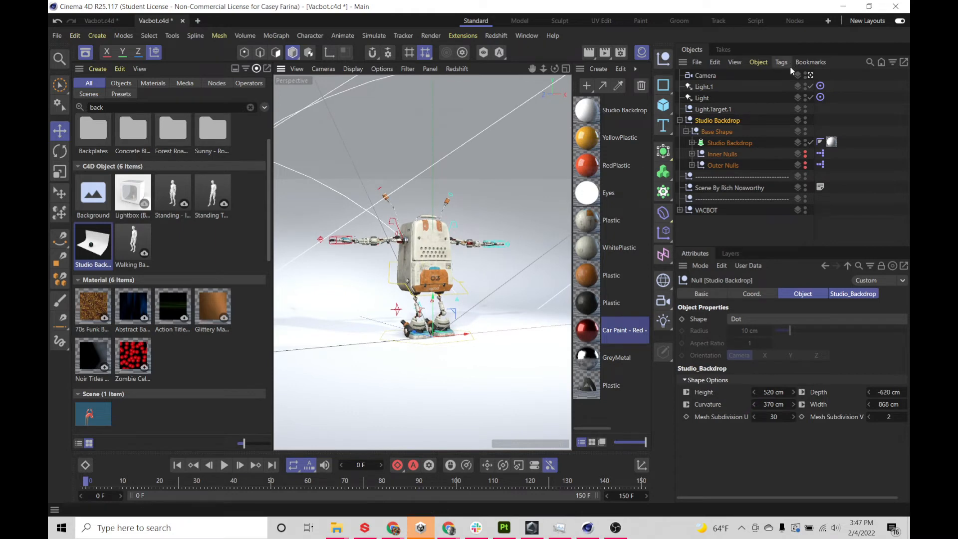
Step: Add a Protection tag to the camera to lock its position, rotation and scale
click(709, 76)
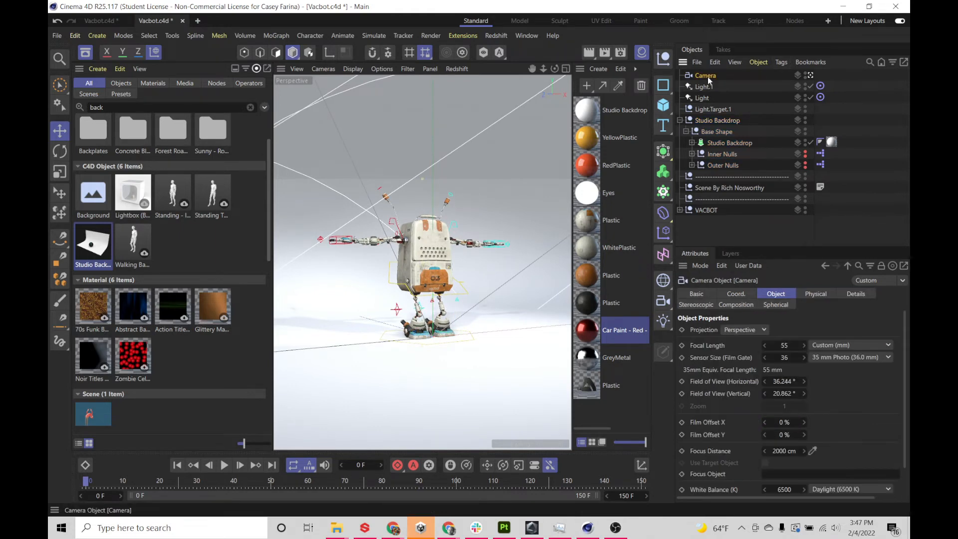
key(shift+c)
text(protection)
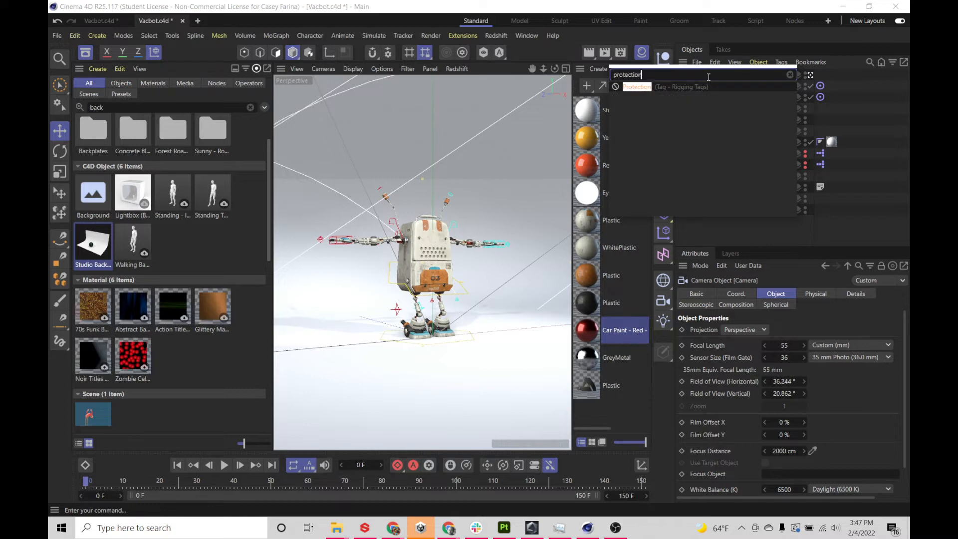
key(Return)
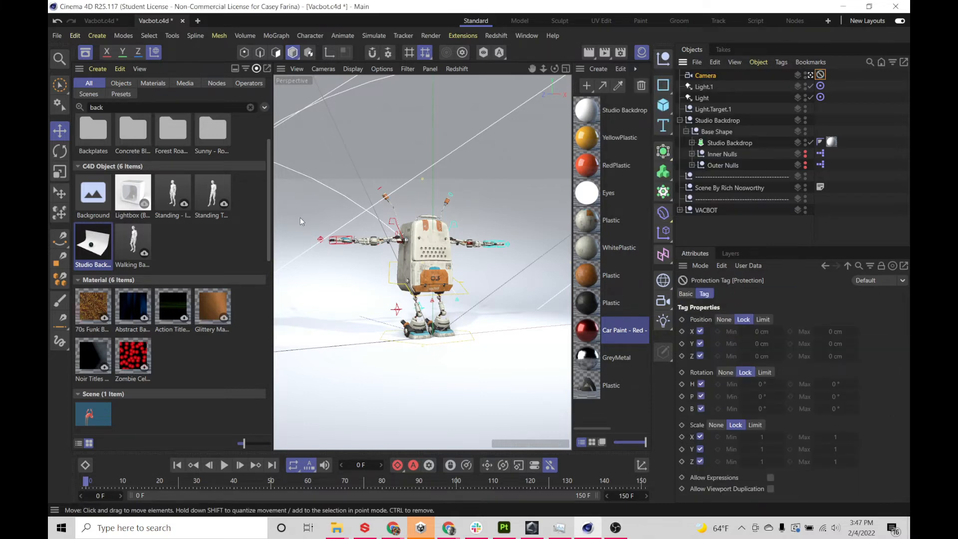
Step: Enable Use Temperature in the original light's general attributes
click(705, 99)
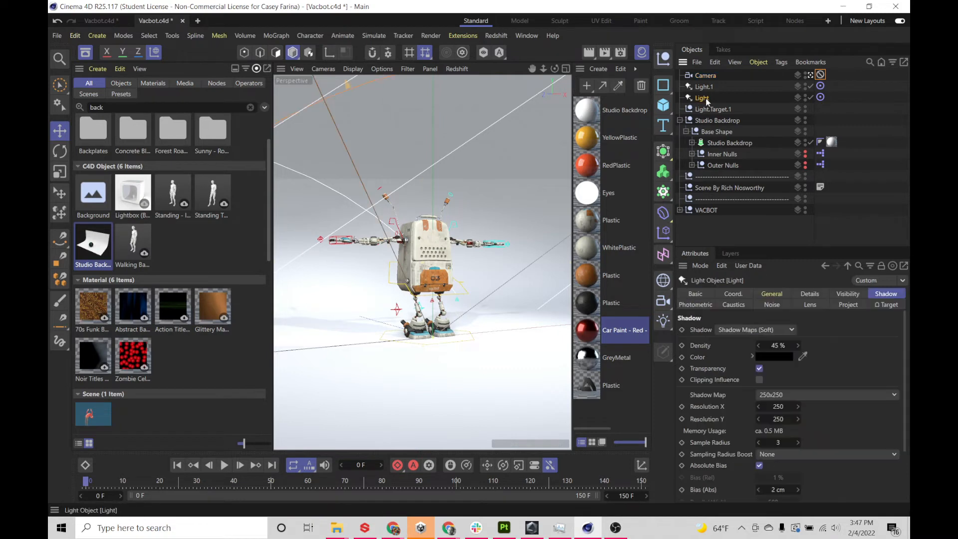
click(744, 294)
click(811, 294)
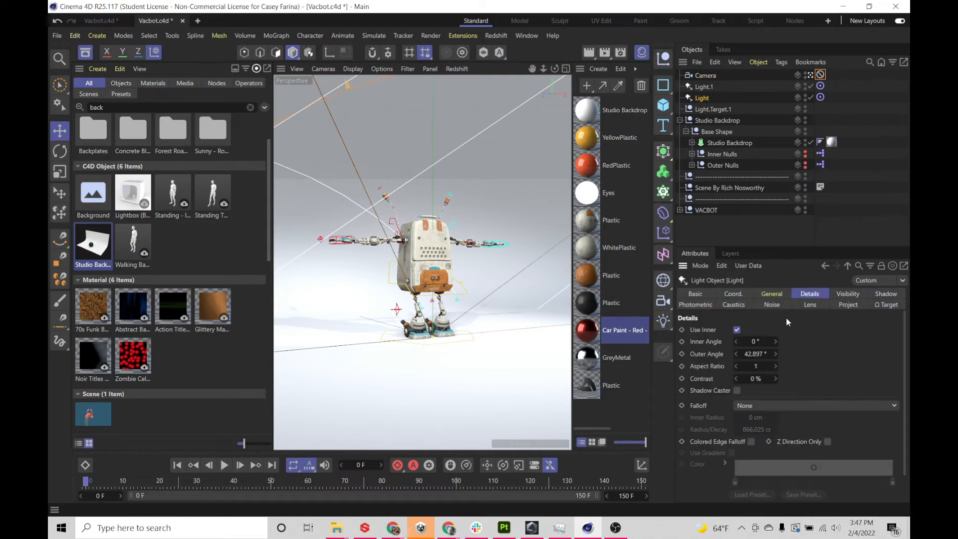
click(771, 294)
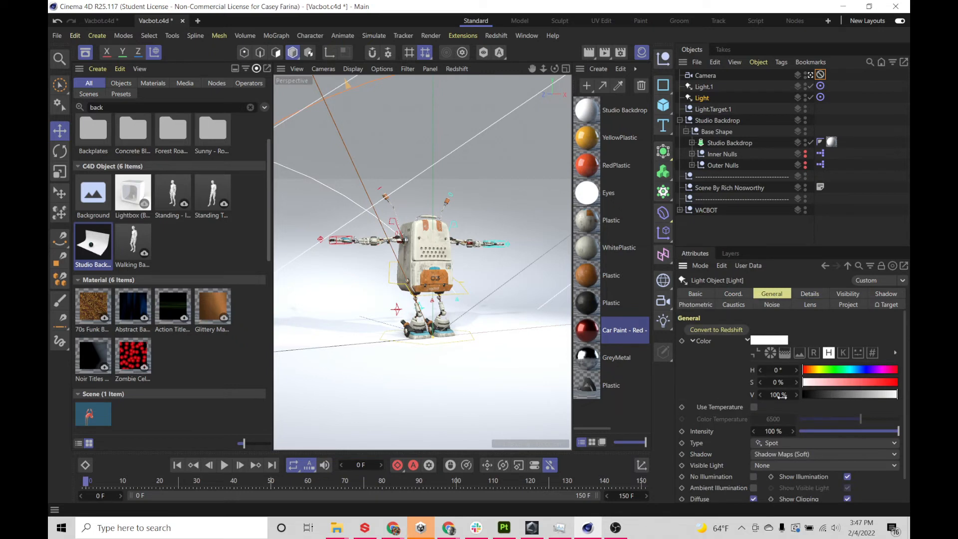
click(754, 407)
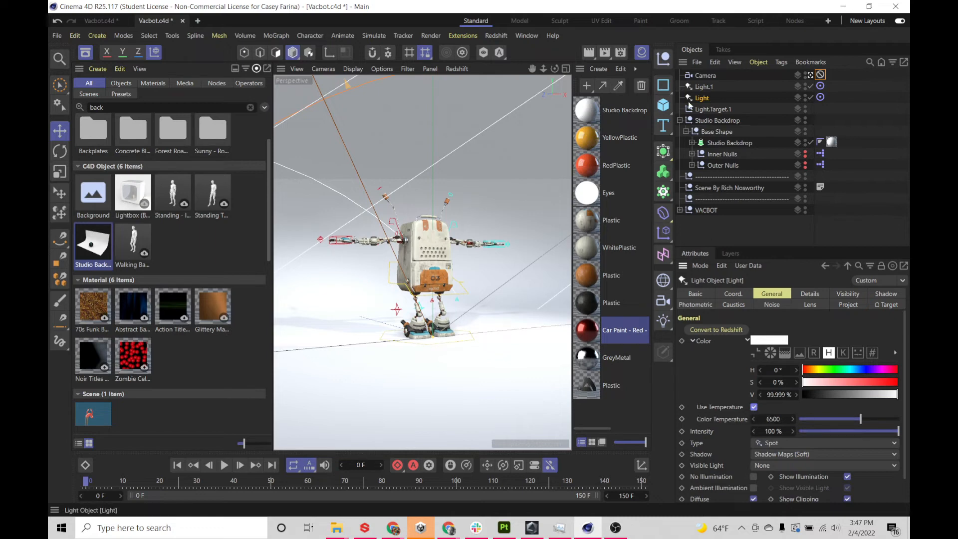
Step: Enable Use Temperature for the second light, Light.1, and set its colour temperature to a warm 5626
click(704, 87)
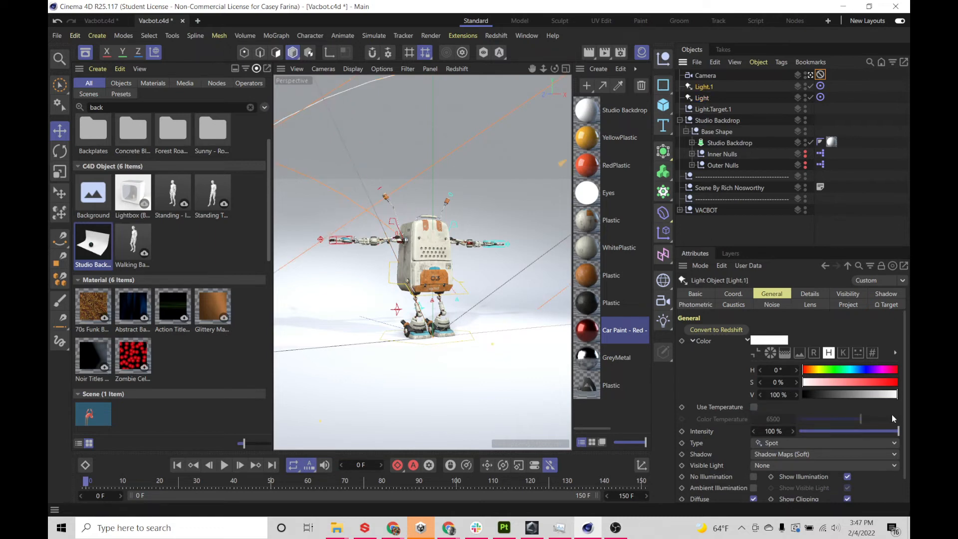
click(754, 407)
mouse_move(842, 419)
mouse_down()
mouse_move(828, 422)
mouse_move(877, 423)
mouse_move(852, 424)
mouse_up()
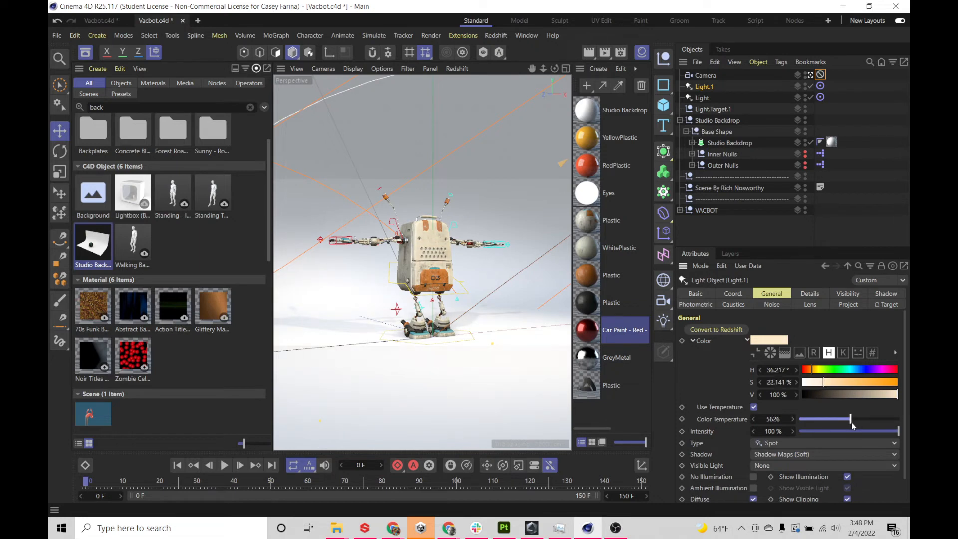
Step: Set the original light's colour temperature to 6688 and lower its intensity to 72 %
click(702, 98)
drag(865, 418, 864, 418)
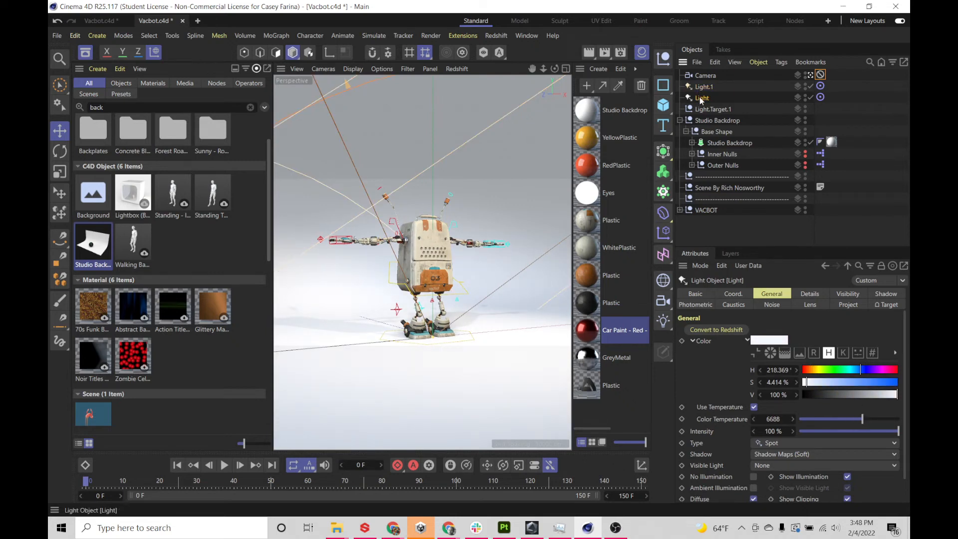
drag(888, 432, 871, 431)
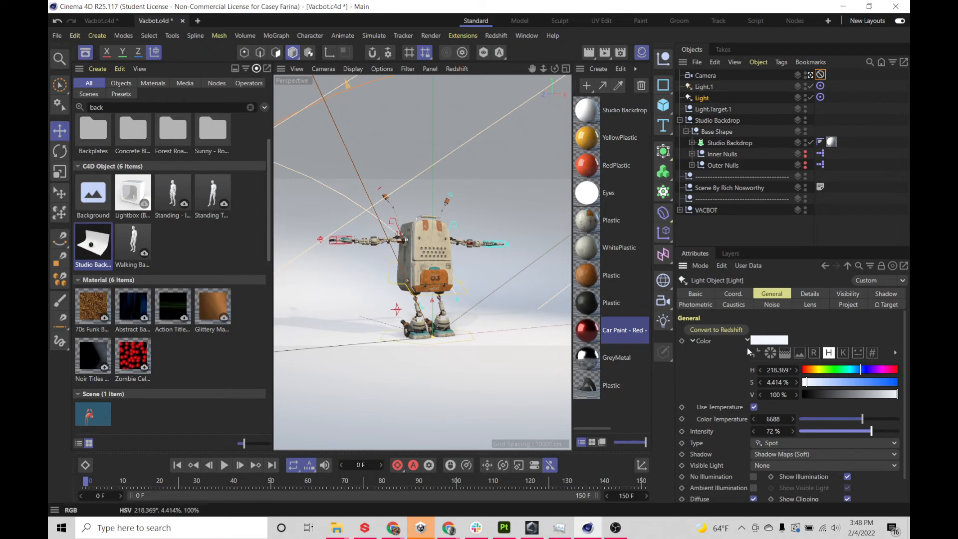
Step: Change the Studio Backdrop Gradient material's reflectance layer colour to light green with RGB 169, 255, 138
click(725, 131)
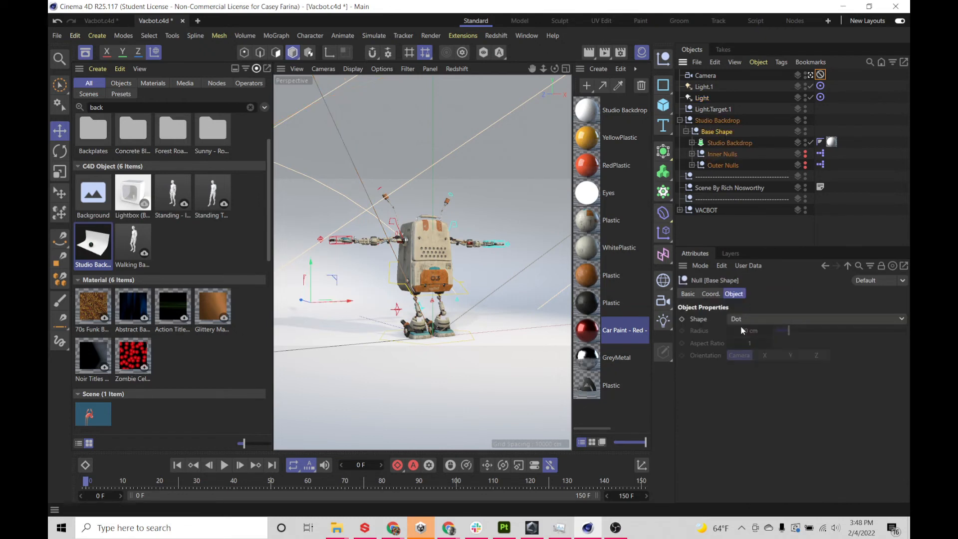
click(716, 120)
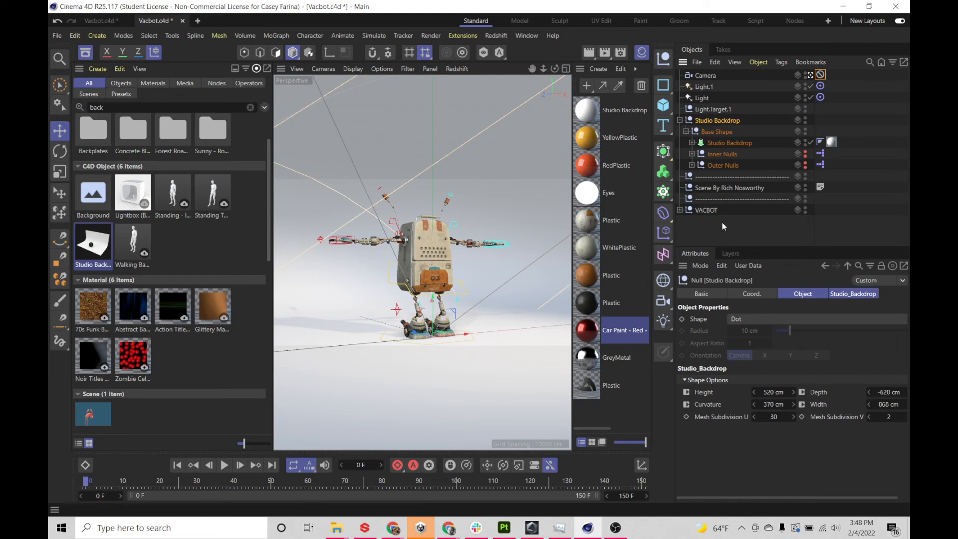
click(831, 143)
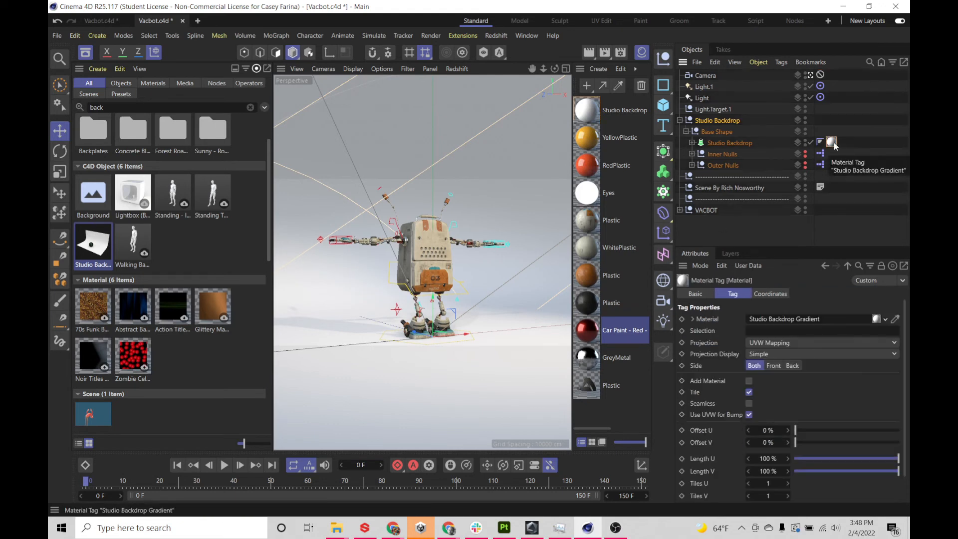
double_click(587, 110)
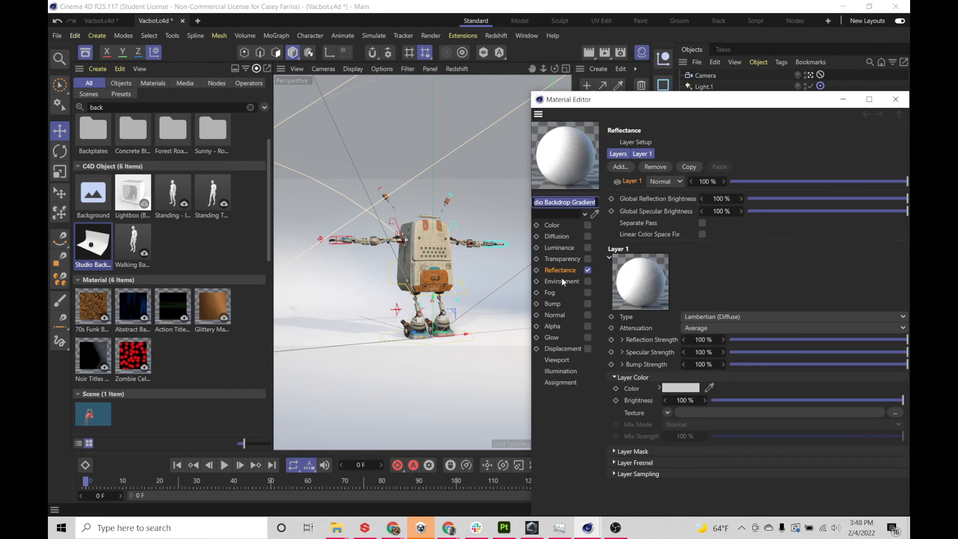
click(567, 272)
click(680, 387)
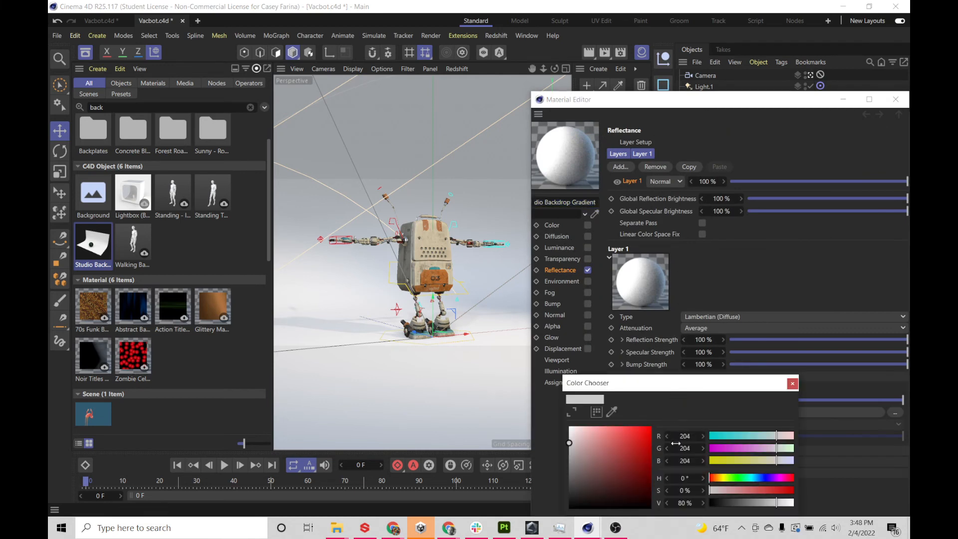
drag(574, 441, 584, 454)
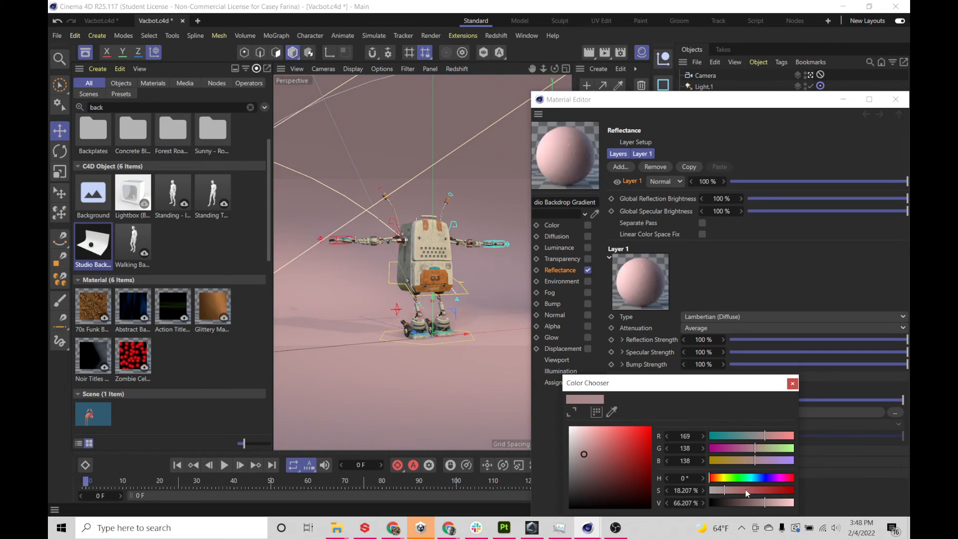
drag(769, 449, 798, 450)
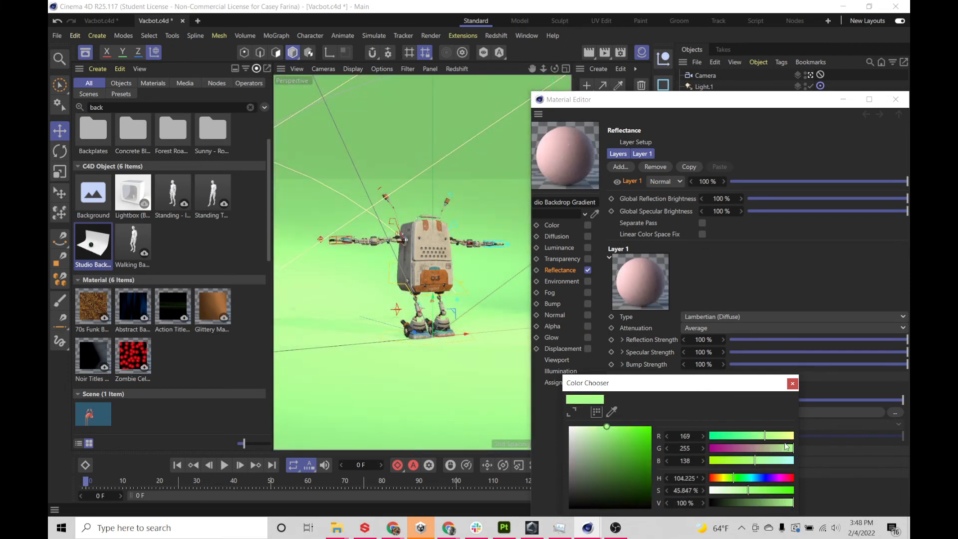
click(793, 384)
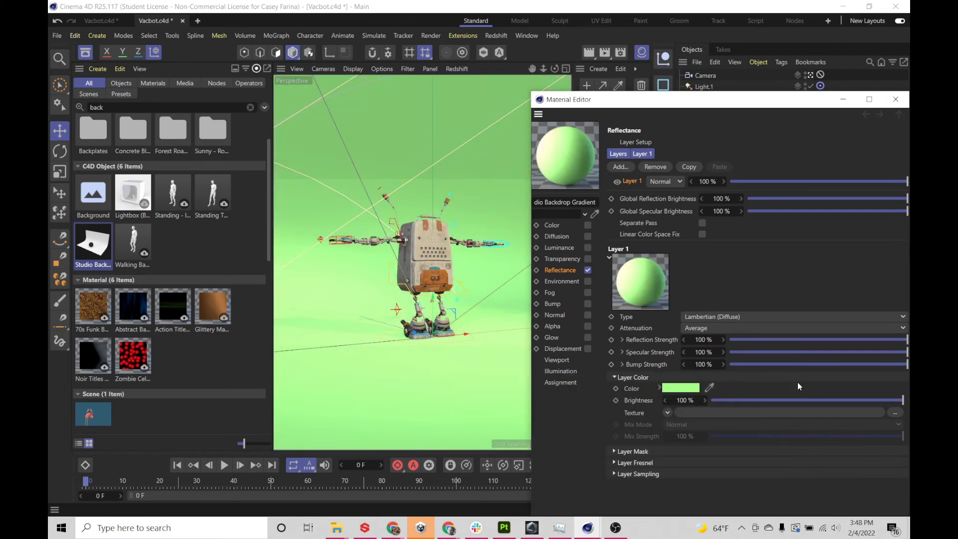
click(896, 99)
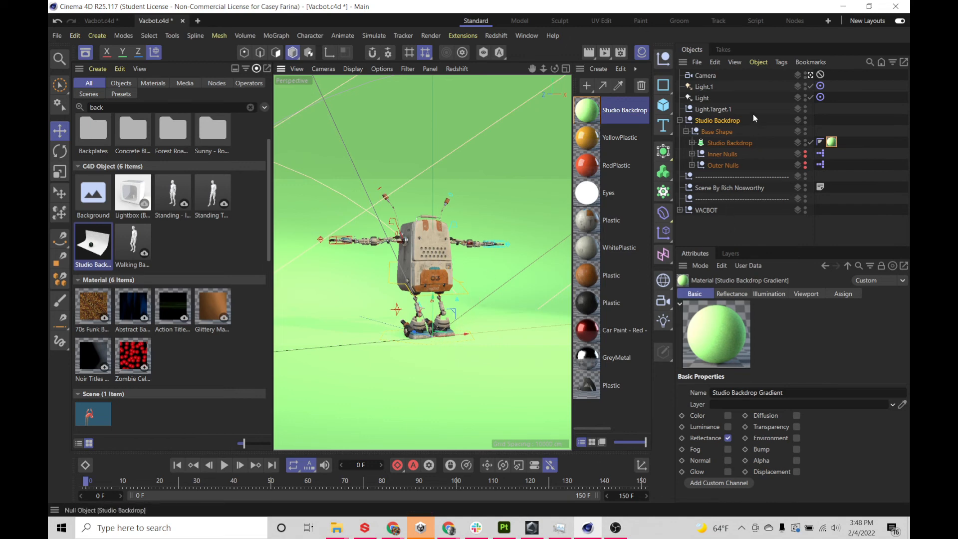
Step: Leave the scene camera's view and examine the Vacbot and the green backdrop from a free viewpoint
click(810, 76)
mouse_move(461, 315)
alt+mouse_down()
mouse_move(521, 331)
mouse_move(468, 335)
mouse_move(471, 303)
alt+mouse_up()
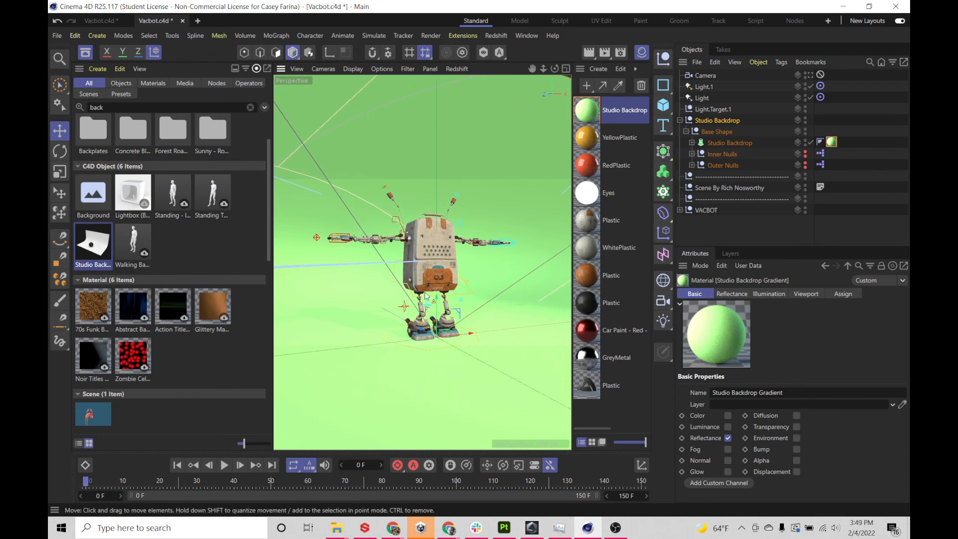
alt+drag(425, 296, 424, 300)
scroll(424, 300, up, 3)
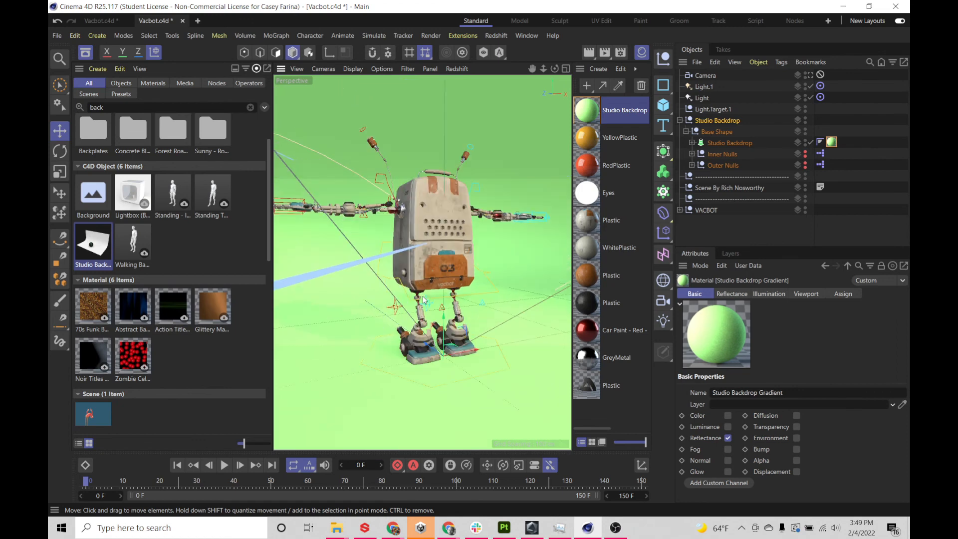
scroll(424, 300, down, 3)
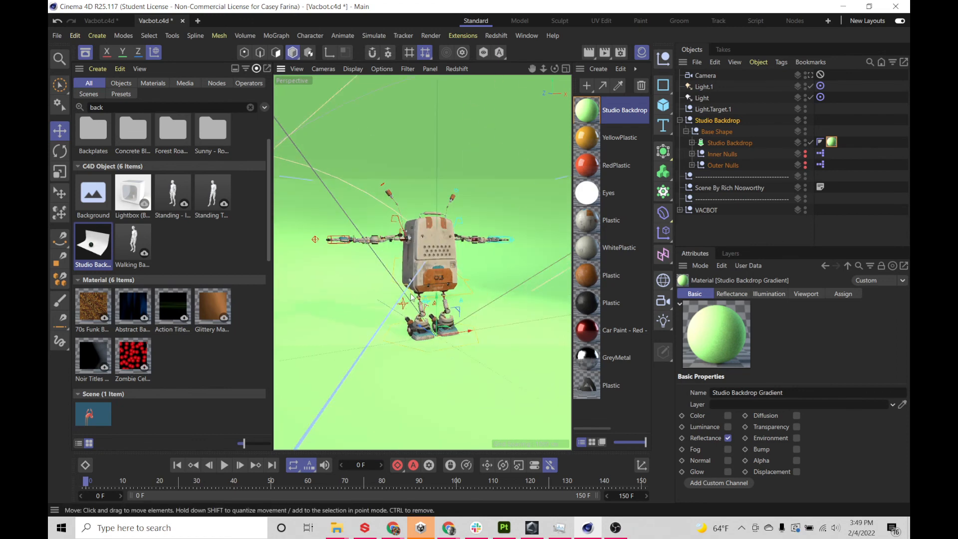
alt+drag(411, 297, 412, 289)
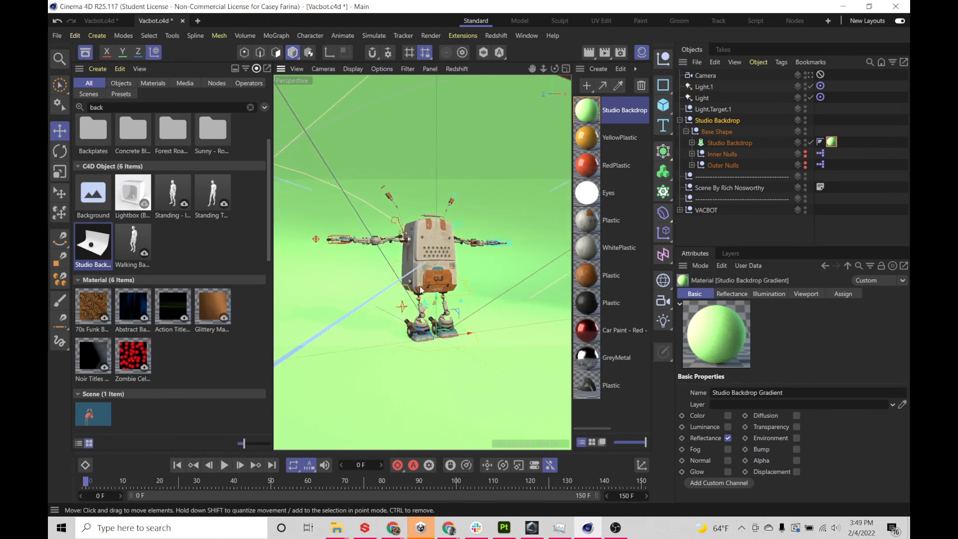
click(616, 527)
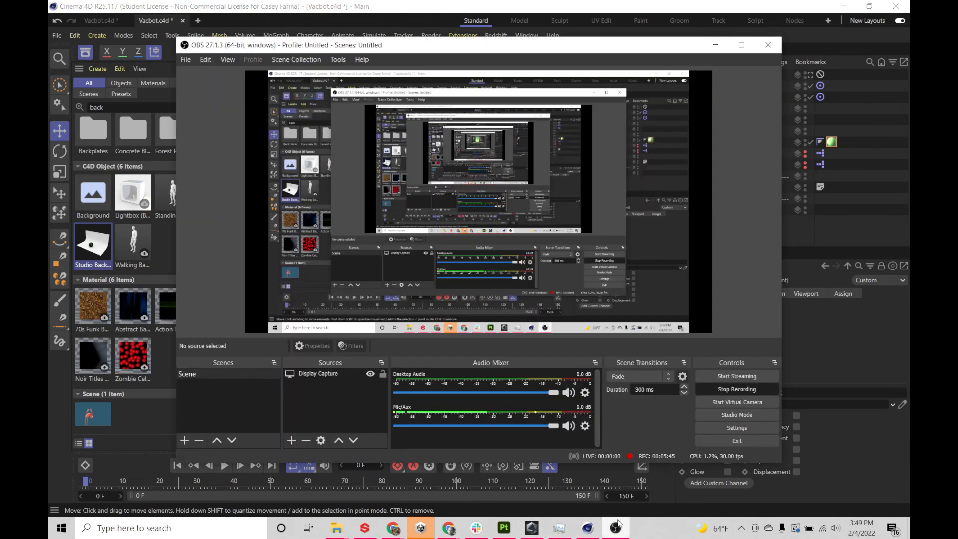